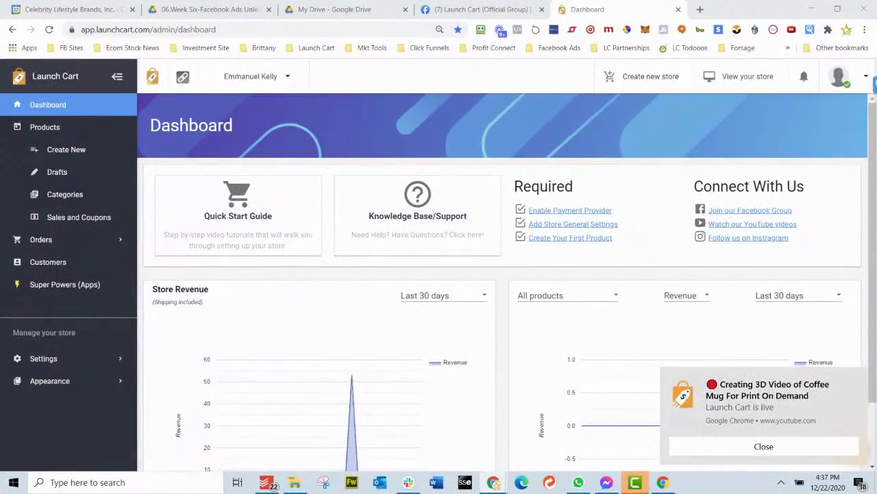
Create a print-on-demand product from Home & living > Mugs: the colour-inside mug in red.
{"action": "left_click", "coordinate": [810, 440]}
{"action": "left_click", "coordinate": [74, 151]}
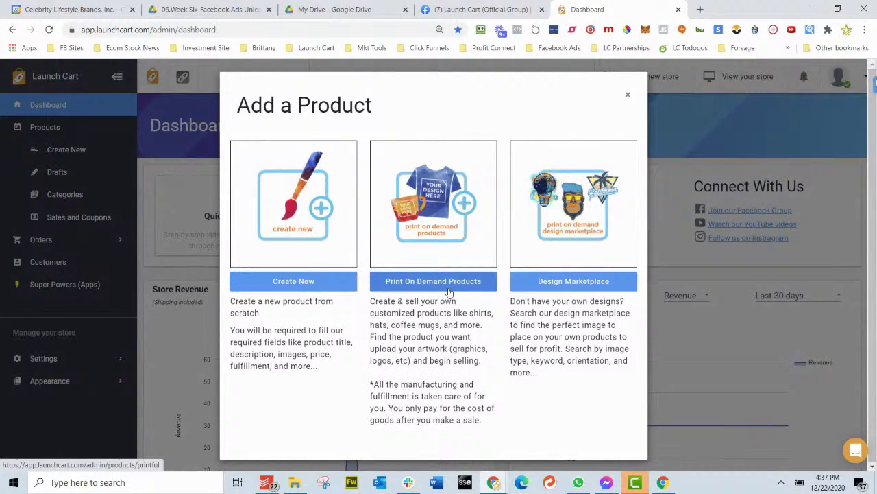
{"action": "left_click", "coordinate": [449, 292]}
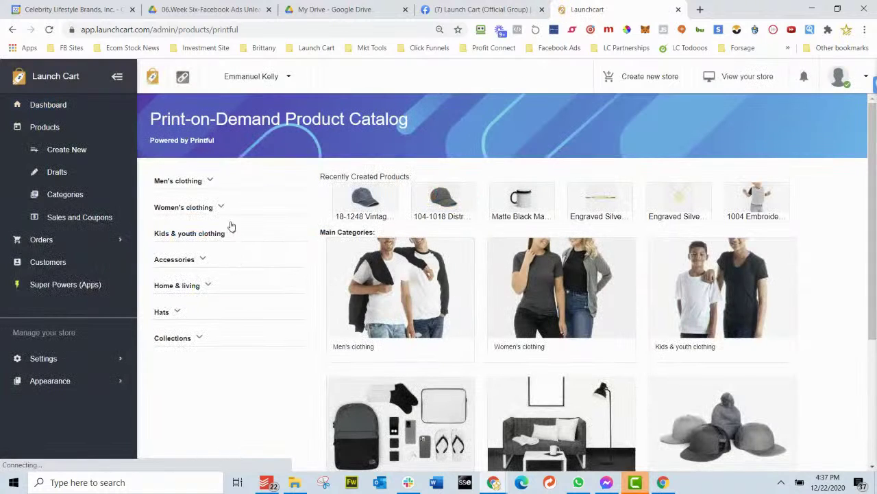
{"action": "left_click", "coordinate": [207, 285]}
{"action": "left_click", "coordinate": [169, 302]}
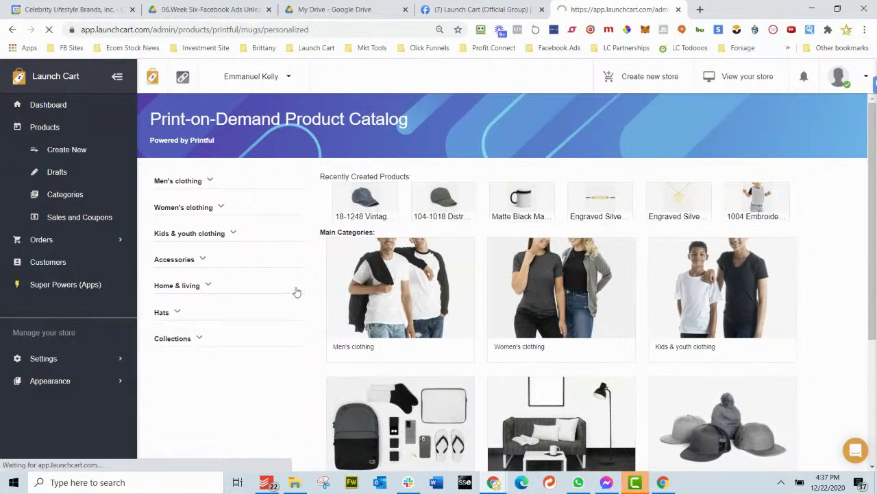
{"action": "scroll", "coordinate": [565, 272], "scroll_direction": "down", "scroll_amount": 3}
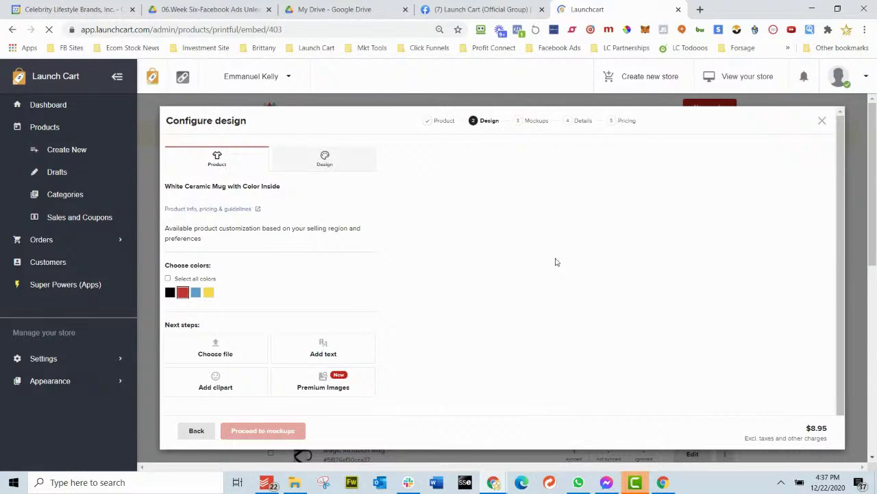
Add the black EK logo to the mug, shrink it, and move it left.
{"action": "left_click", "coordinate": [215, 350]}
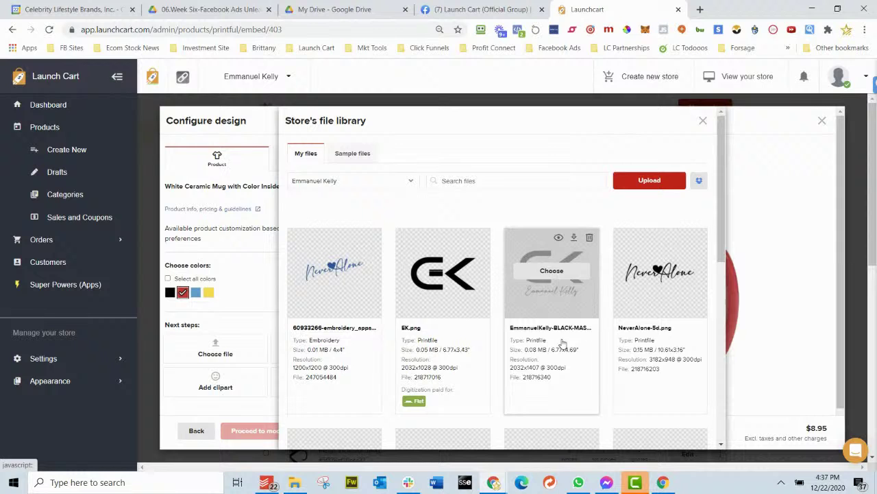
{"action": "left_click", "coordinate": [551, 274]}
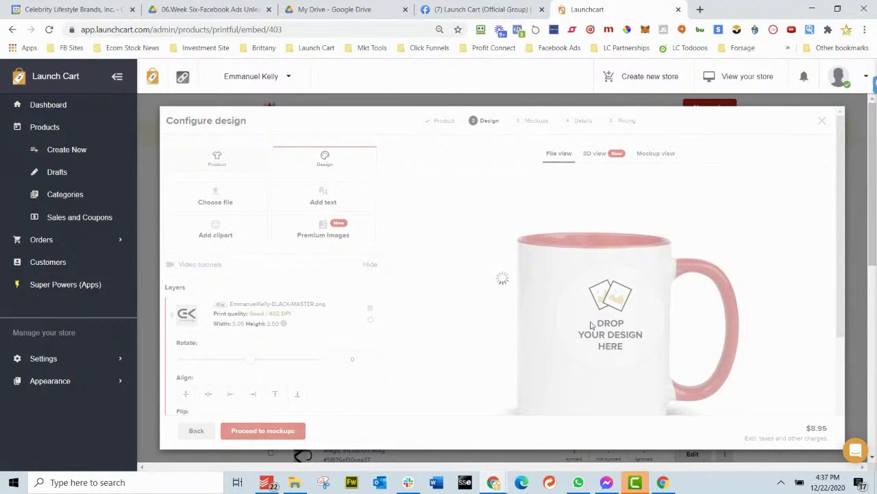
{"action": "left_click_drag", "start_coordinate": [673, 309], "coordinate": [572, 256]}
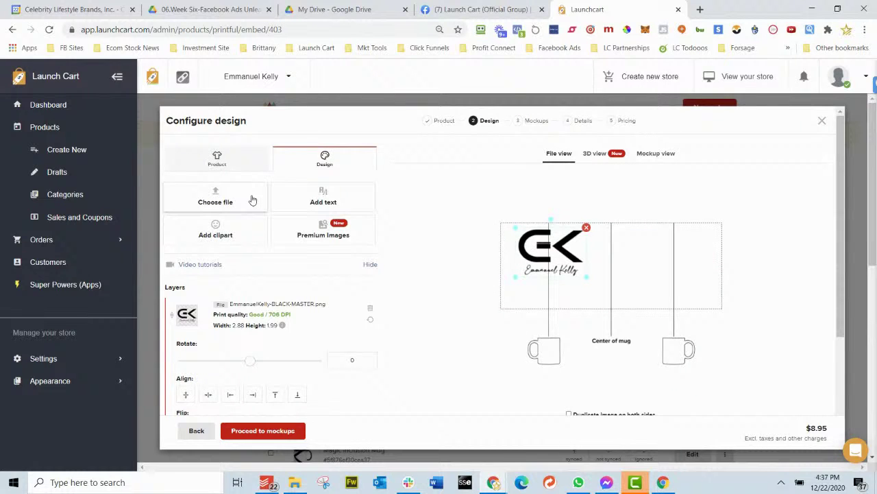
Add the Never Alone design as a second layer on the mug's right side.
{"action": "left_click", "coordinate": [232, 200]}
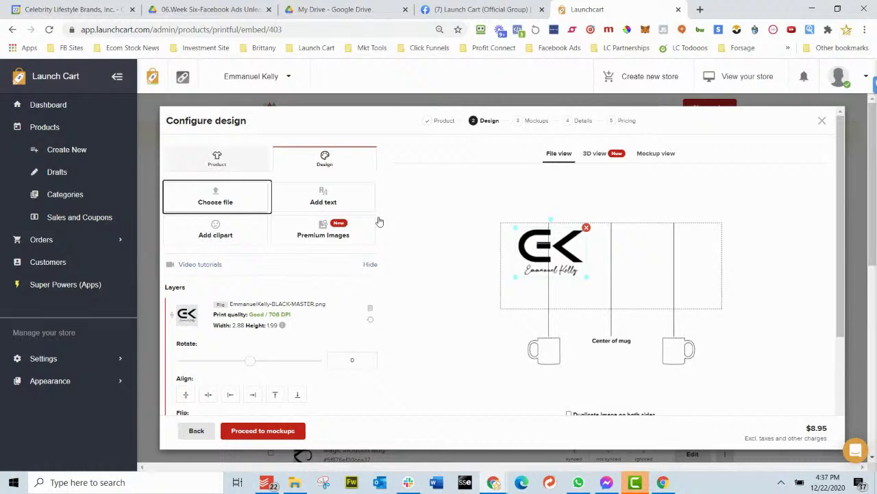
{"action": "mouse_move", "coordinate": [332, 270]}
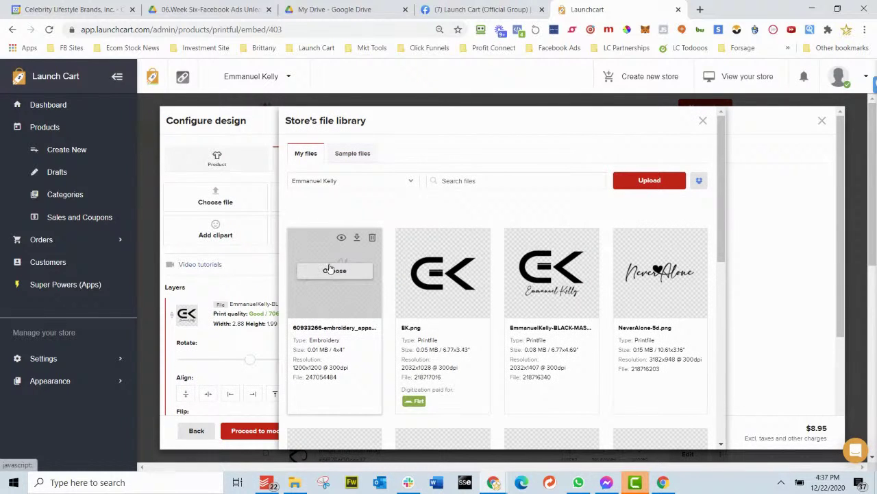
{"action": "left_click", "coordinate": [333, 270]}
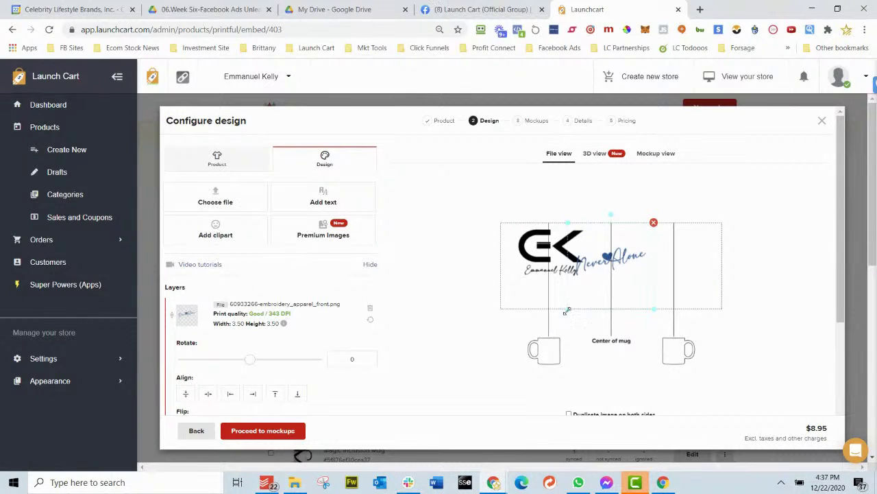
{"action": "left_click_drag", "start_coordinate": [622, 263], "coordinate": [686, 246]}
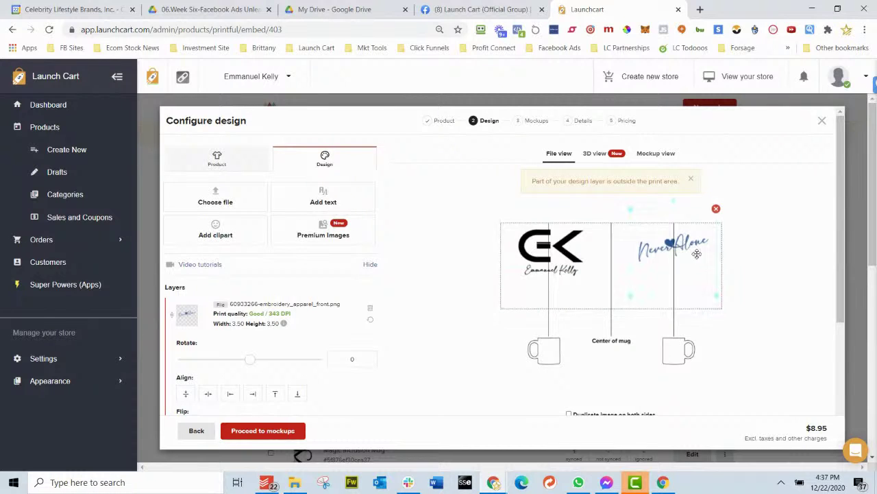
Generate mockups of the red mug and view the front with the EK logo.
{"action": "left_click", "coordinate": [662, 153]}
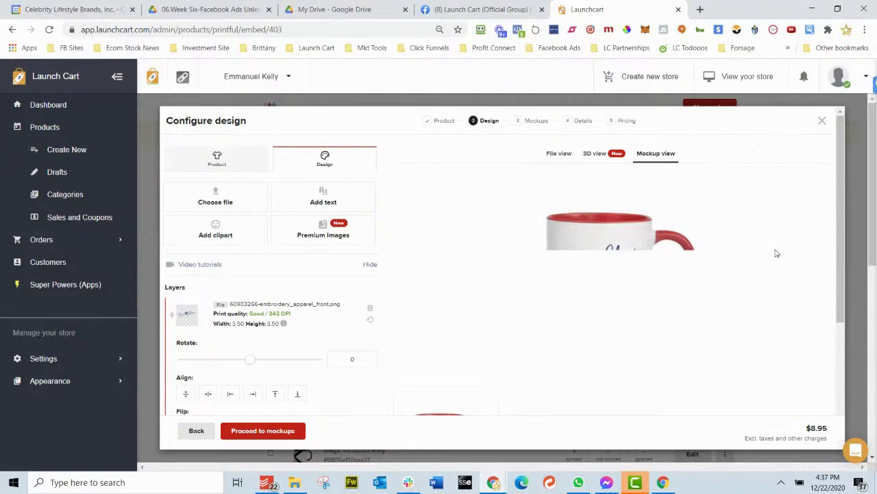
{"action": "scroll", "coordinate": [777, 254], "scroll_direction": "down", "scroll_amount": 3}
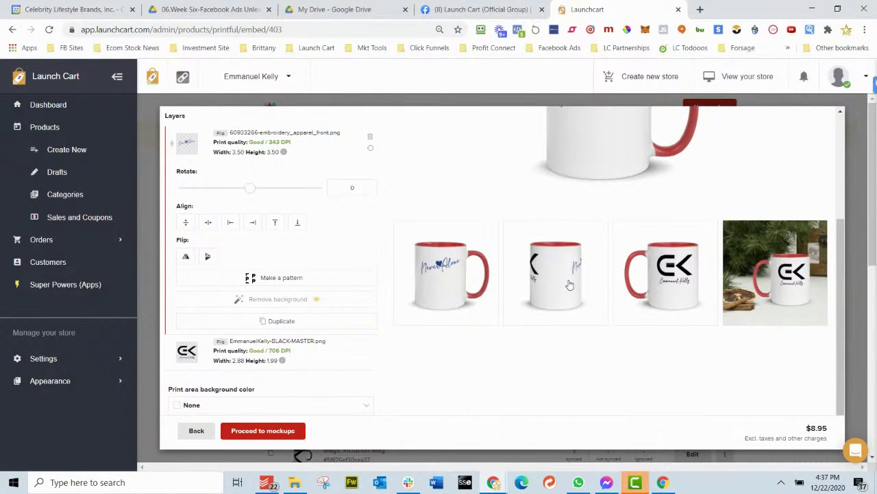
{"action": "left_click", "coordinate": [660, 281]}
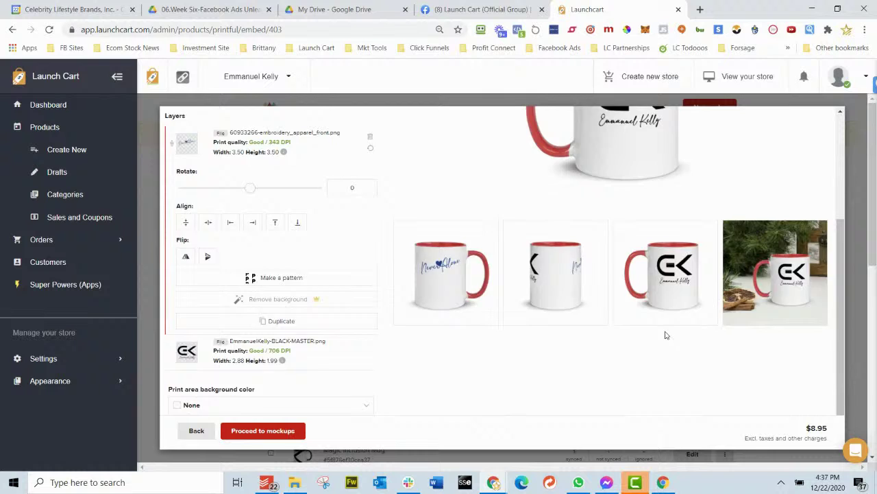
{"action": "scroll", "coordinate": [662, 336], "scroll_direction": "up", "scroll_amount": 5}
{"action": "scroll", "coordinate": [663, 335], "scroll_direction": "down", "scroll_amount": 5}
{"action": "scroll", "coordinate": [471, 316], "scroll_direction": "down", "scroll_amount": 1}
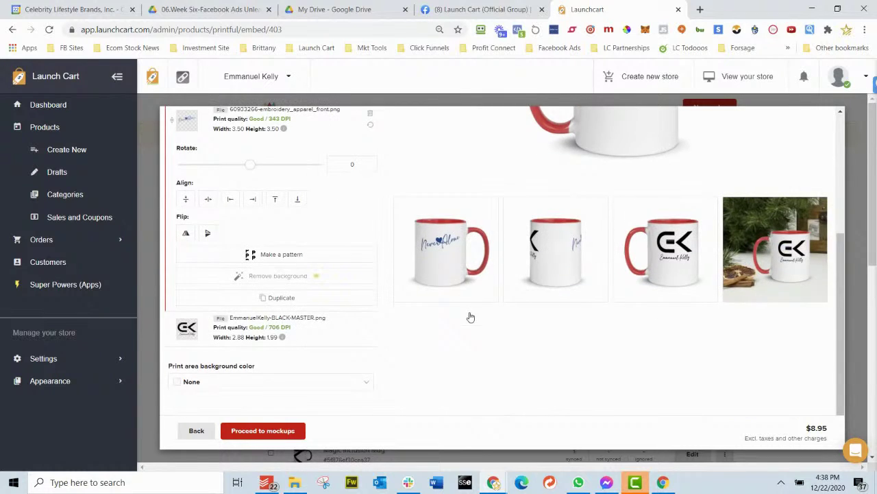
{"action": "scroll", "coordinate": [470, 317], "scroll_direction": "up", "scroll_amount": 5}
Switch the mug's handle and inside to blue, then enlarge the regenerated side and logo mockups.
{"action": "left_click", "coordinate": [217, 159]}
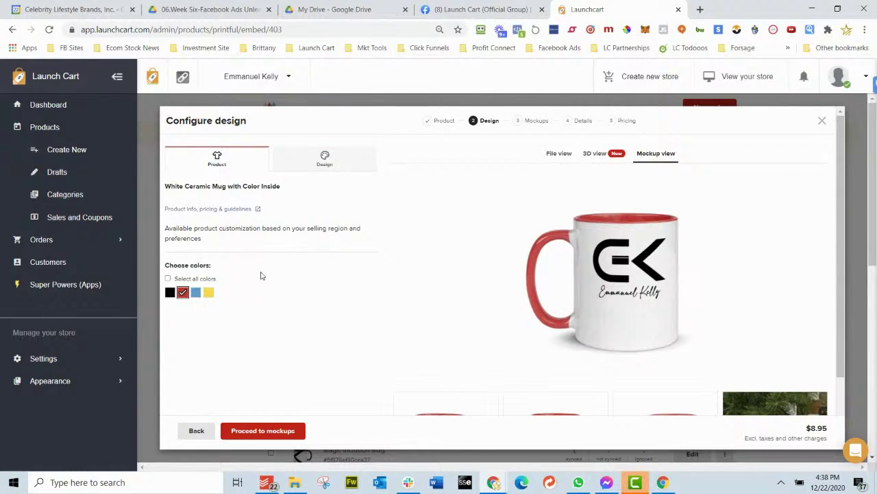
{"action": "left_click", "coordinate": [195, 292]}
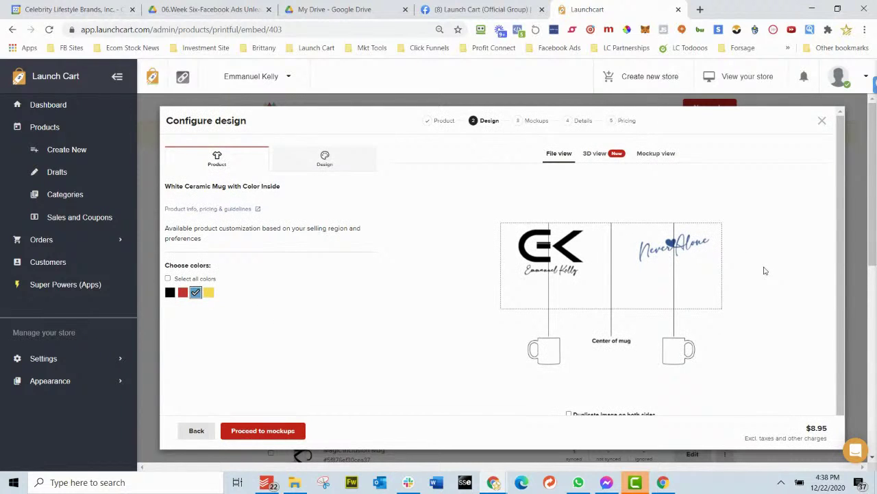
{"action": "left_click", "coordinate": [656, 153]}
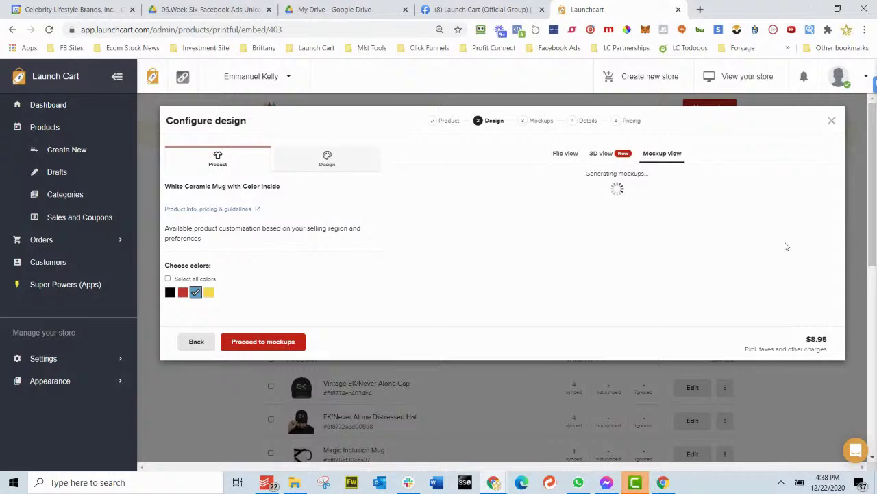
{"action": "scroll", "coordinate": [785, 248], "scroll_direction": "down", "scroll_amount": 2}
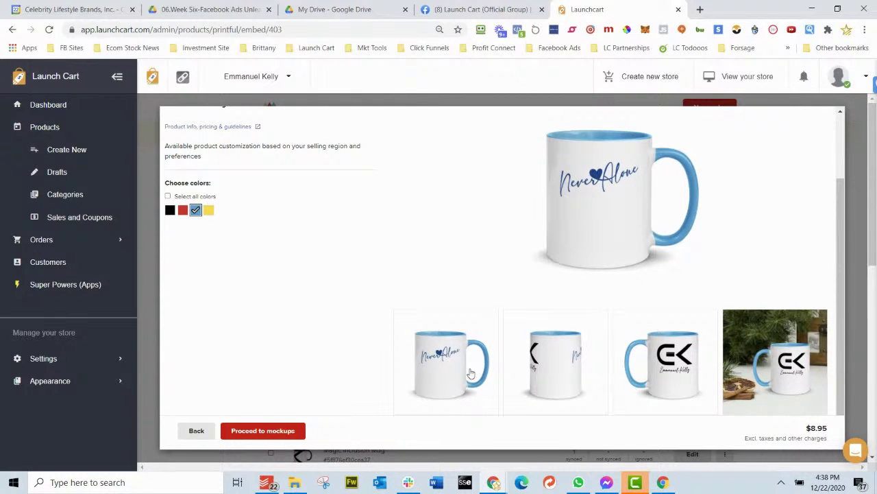
{"action": "left_click", "coordinate": [573, 373]}
{"action": "left_click", "coordinate": [661, 373]}
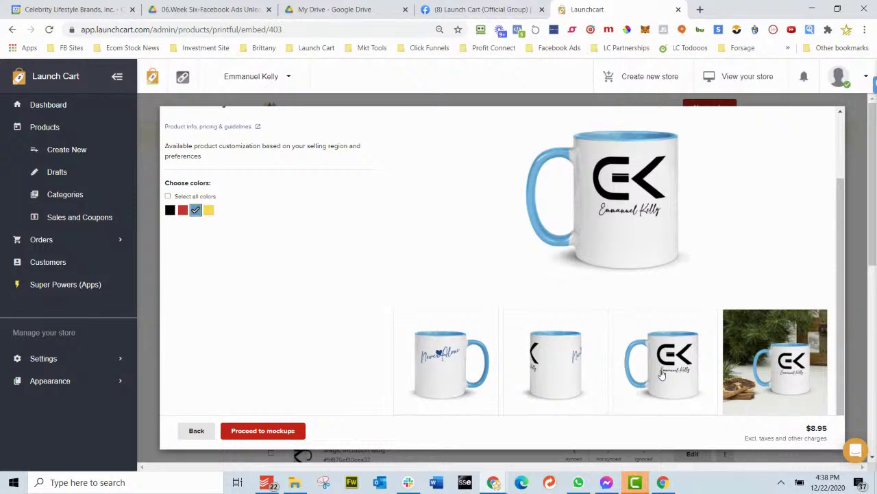
{"action": "scroll", "coordinate": [687, 261], "scroll_direction": "up", "scroll_amount": 2}
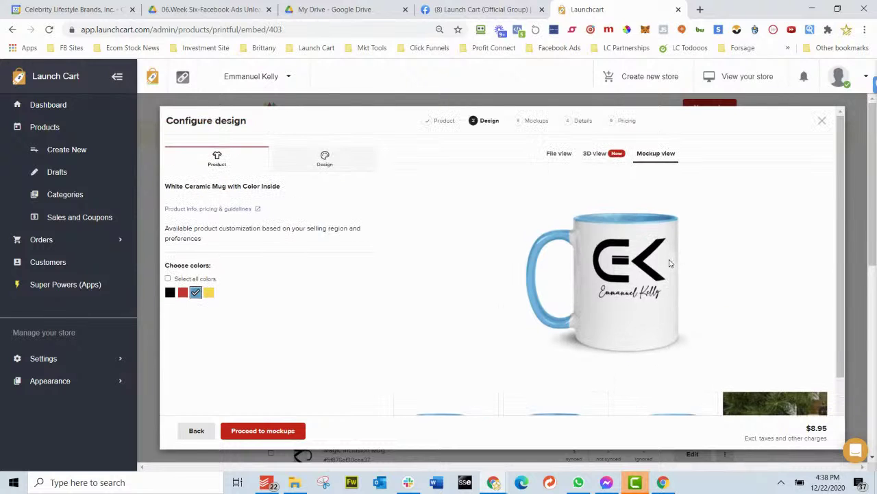
{"action": "left_click", "coordinate": [593, 154]}
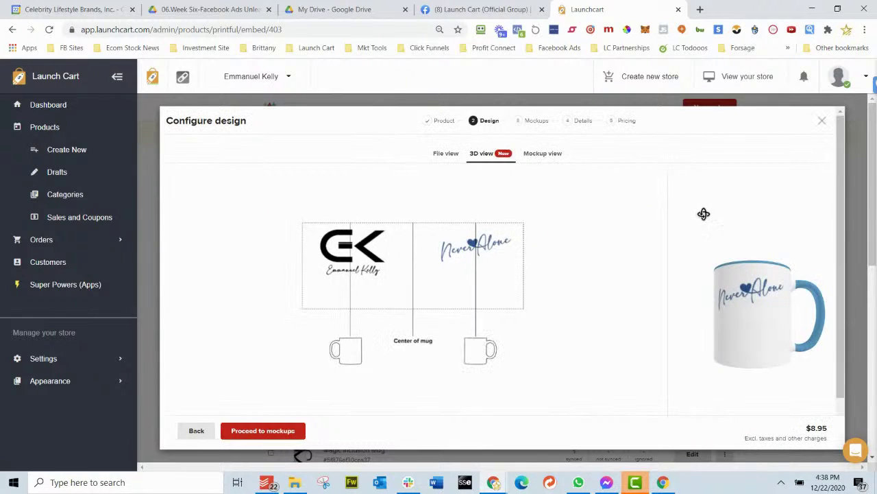
Spin the 3D mug to the EK logo, tilt it to see inside, then show Never Alone.
{"action": "left_click_drag", "start_coordinate": [746, 326], "coordinate": [665, 354]}
{"action": "left_click_drag", "start_coordinate": [762, 211], "coordinate": [751, 191]}
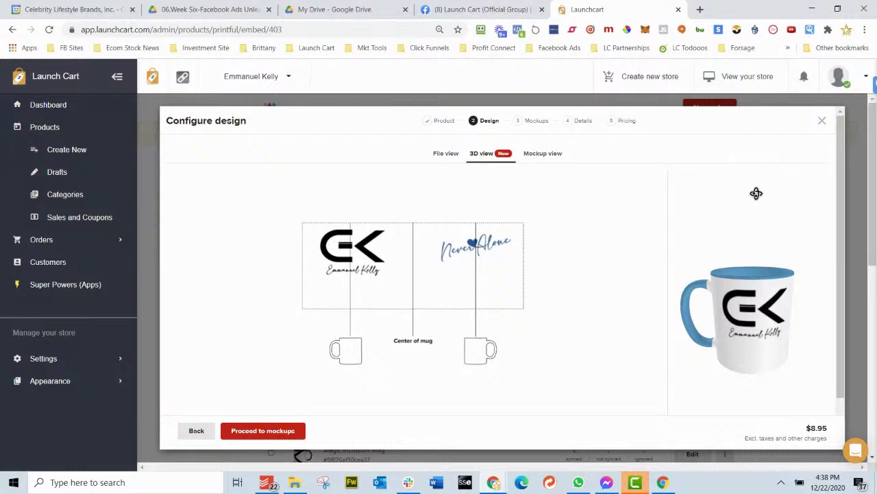
{"action": "left_click_drag", "start_coordinate": [754, 190], "coordinate": [501, 185]}
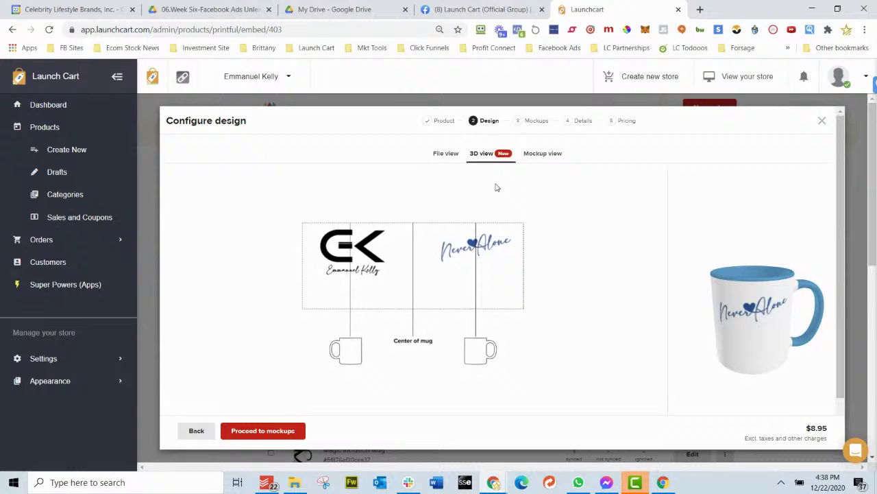
{"action": "left_click_drag", "start_coordinate": [693, 200], "coordinate": [647, 192]}
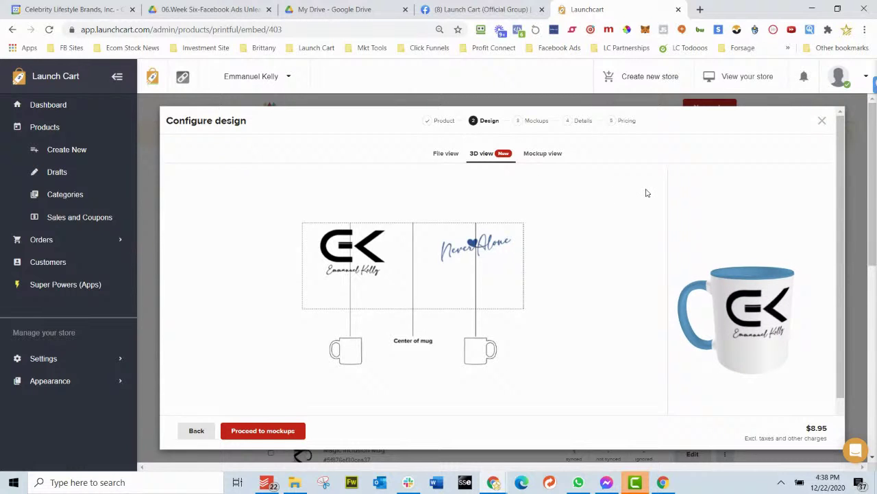
{"action": "left_click", "coordinate": [635, 482]}
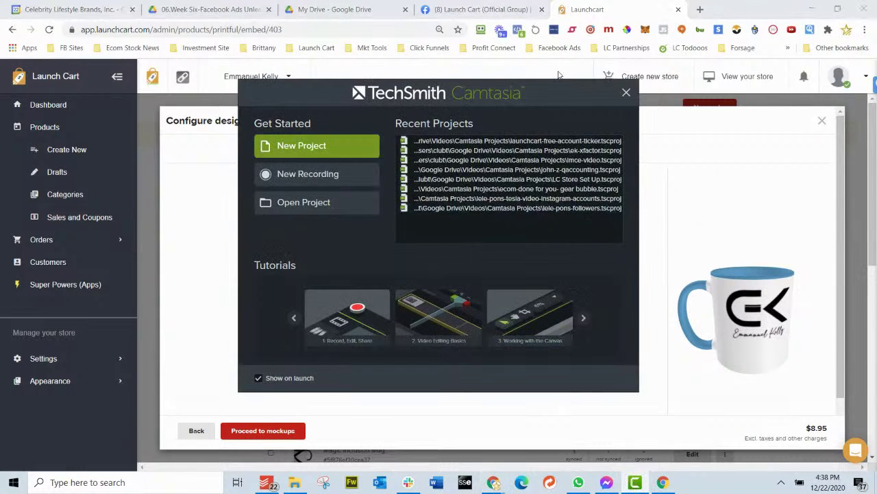
Start a new Camtasia recording with the controls moved aside and the area on the mug preview.
{"action": "left_click", "coordinate": [334, 173]}
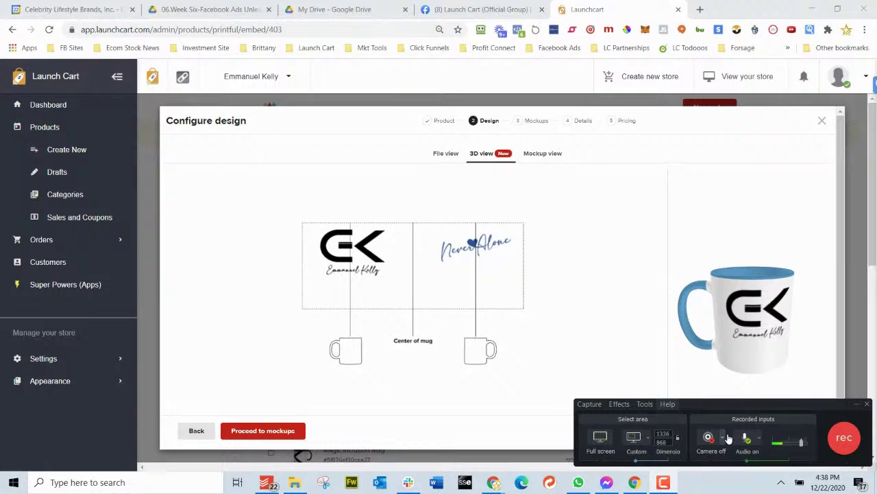
{"action": "left_click_drag", "start_coordinate": [761, 414], "coordinate": [384, 288]}
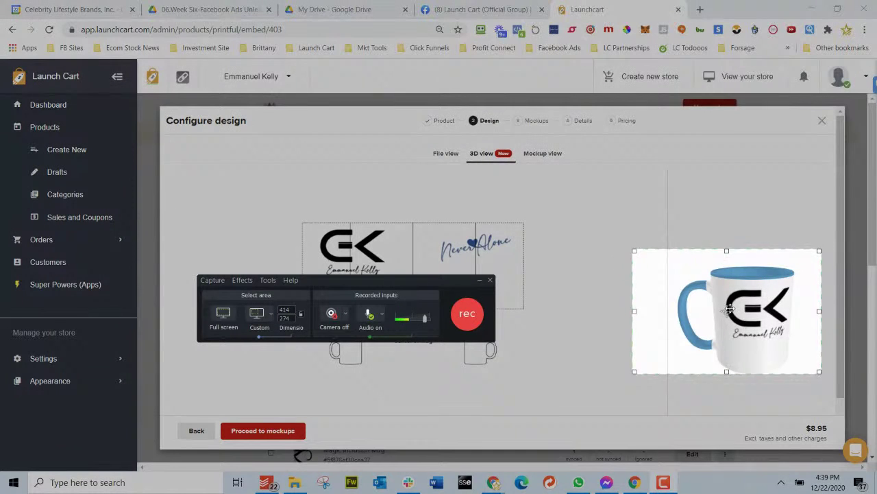
{"action": "left_click", "coordinate": [734, 312]}
Adjust the capture area edges to about 389 × 274, spinning the mug to check framing.
{"action": "left_click_drag", "start_coordinate": [734, 312], "coordinate": [734, 314]}
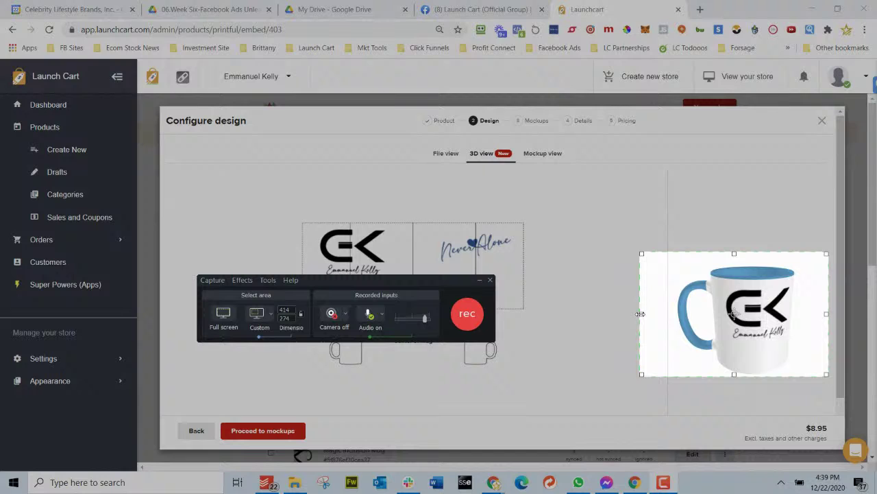
{"action": "left_click_drag", "start_coordinate": [640, 313], "coordinate": [674, 314]}
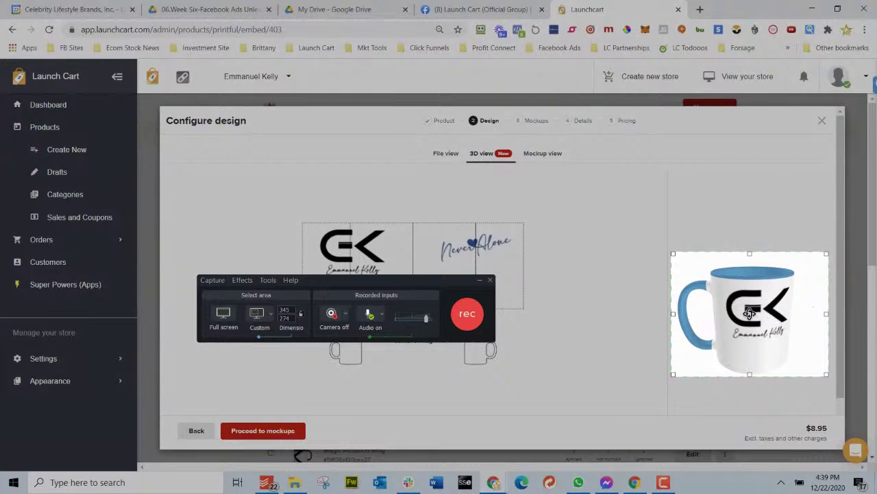
{"action": "left_click_drag", "start_coordinate": [786, 264], "coordinate": [690, 262]}
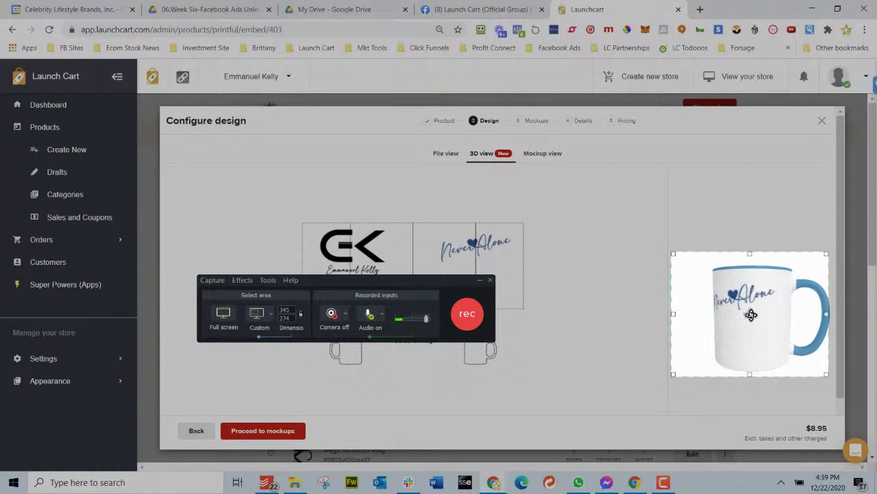
{"action": "left_click_drag", "start_coordinate": [751, 315], "coordinate": [652, 277]}
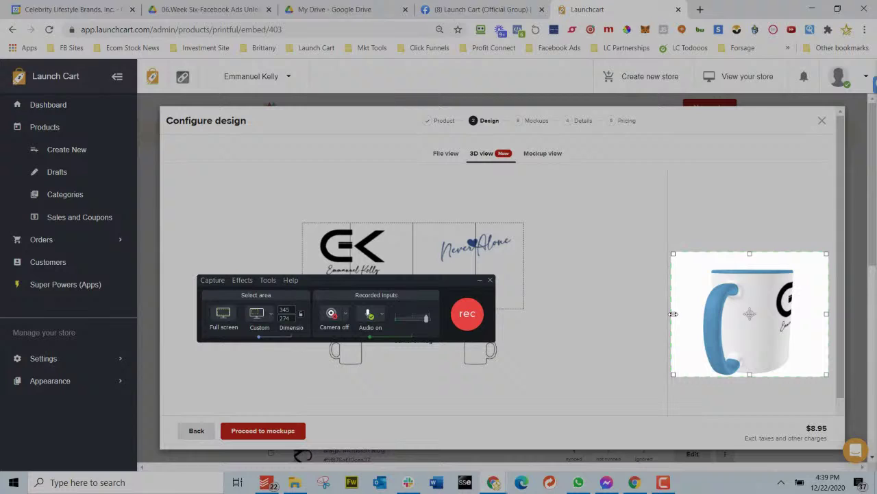
{"action": "left_click_drag", "start_coordinate": [673, 313], "coordinate": [653, 313]}
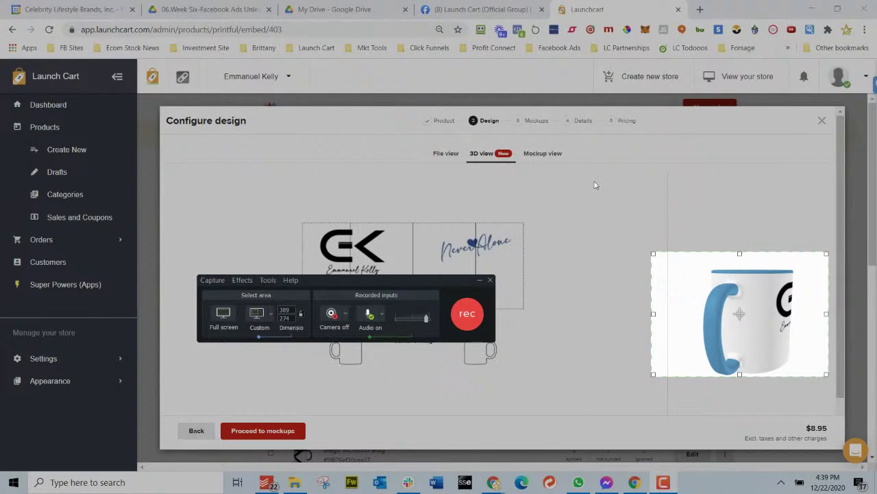
Set the capture width to 360, extend the area upward, and shift it slightly right.
{"action": "left_click", "coordinate": [437, 155]}
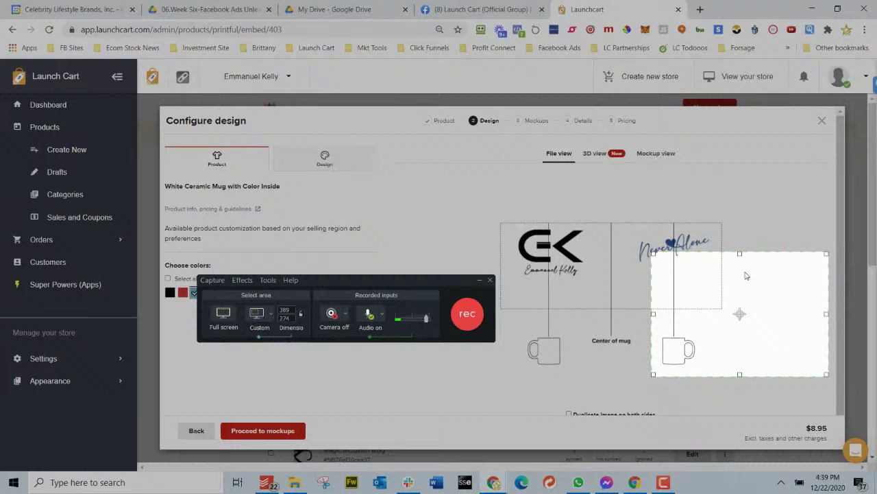
{"action": "left_click_drag", "start_coordinate": [739, 253], "coordinate": [728, 229]}
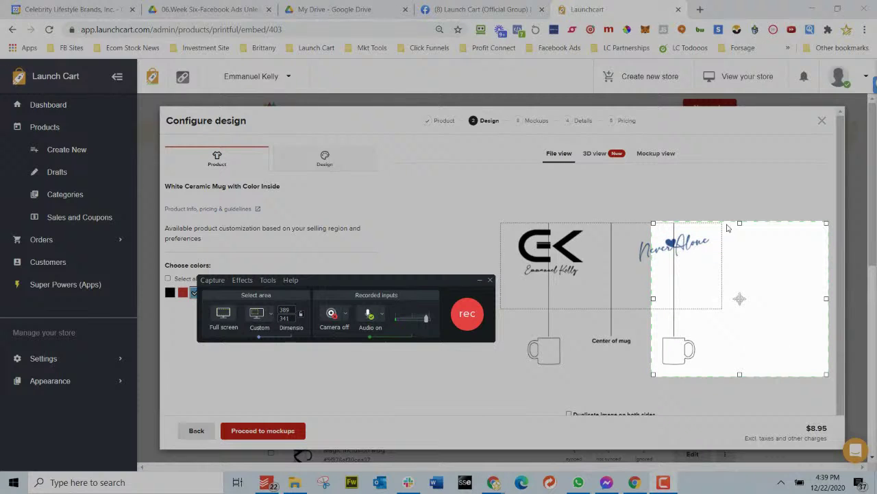
{"action": "double_click", "coordinate": [287, 309]}
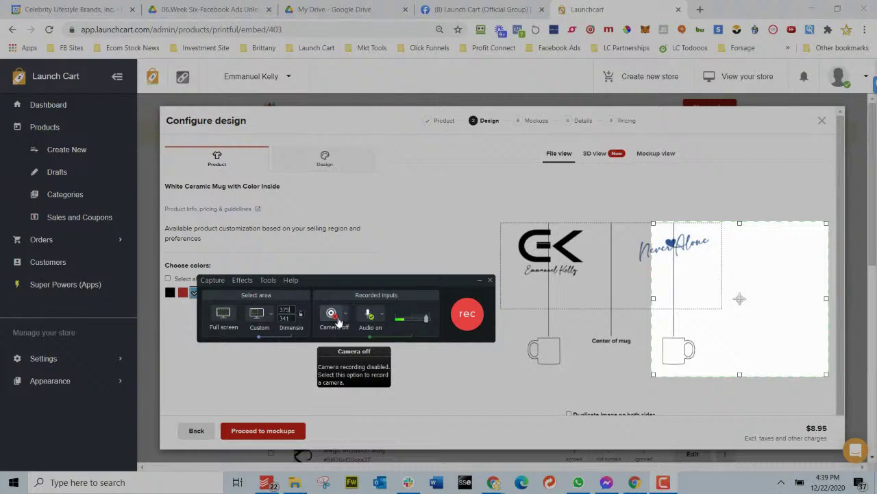
{"action": "key", "text": "Tab"}
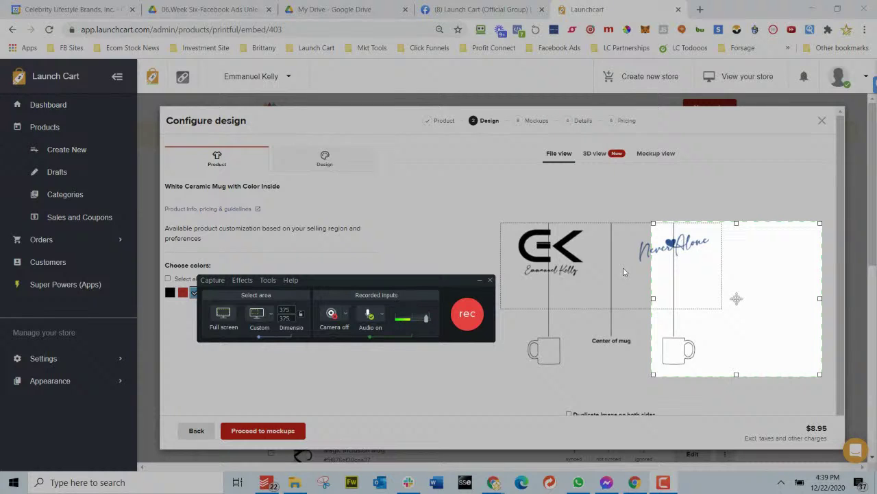
{"action": "left_click", "coordinate": [586, 161]}
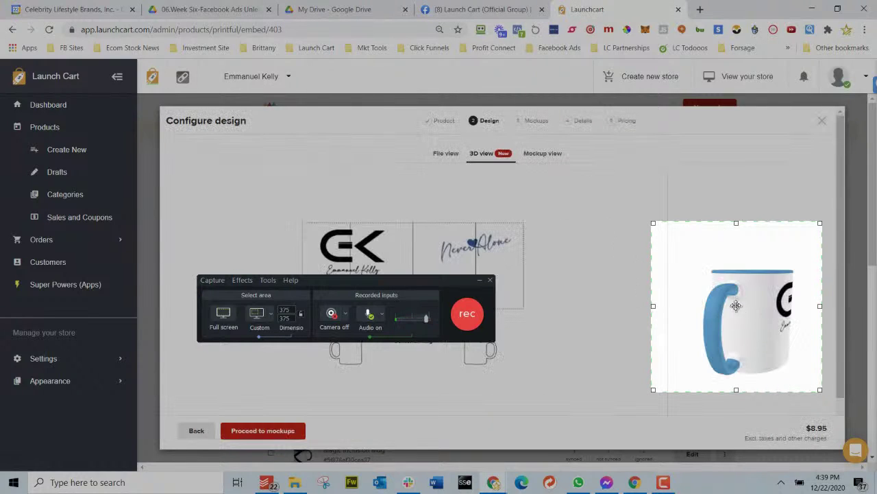
{"action": "mouse_move", "coordinate": [736, 305]}
{"action": "left_mouse_down"}
{"action": "mouse_move", "coordinate": [755, 305]}
{"action": "mouse_move", "coordinate": [748, 311]}
{"action": "left_mouse_up"}
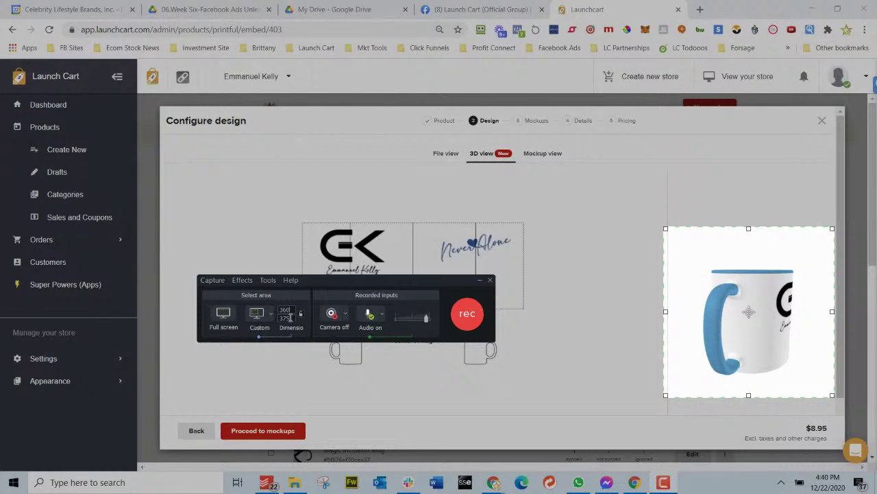
Set the capture height to 360 and center the square on the mug's EK logo front.
{"action": "left_click_drag", "start_coordinate": [291, 317], "coordinate": [276, 319]}
{"action": "type", "text": "360"}
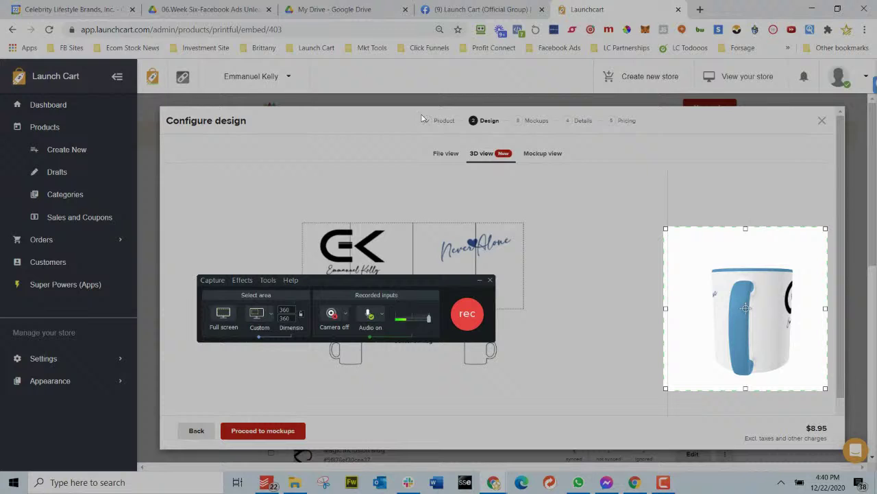
{"action": "left_click", "coordinate": [446, 154]}
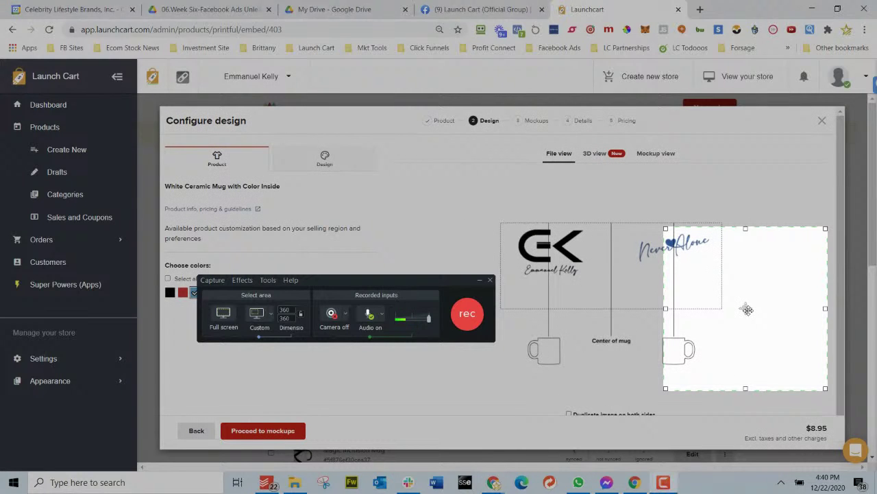
{"action": "left_click_drag", "start_coordinate": [746, 312], "coordinate": [755, 310]}
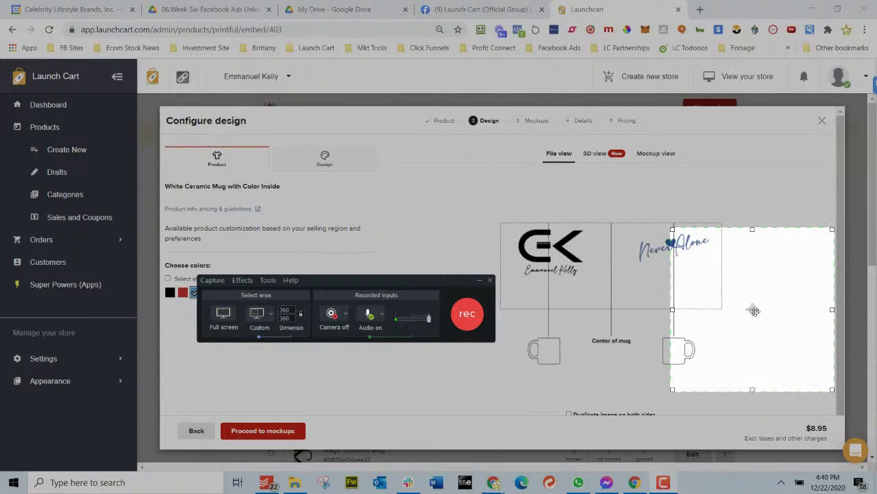
{"action": "left_click", "coordinate": [593, 153]}
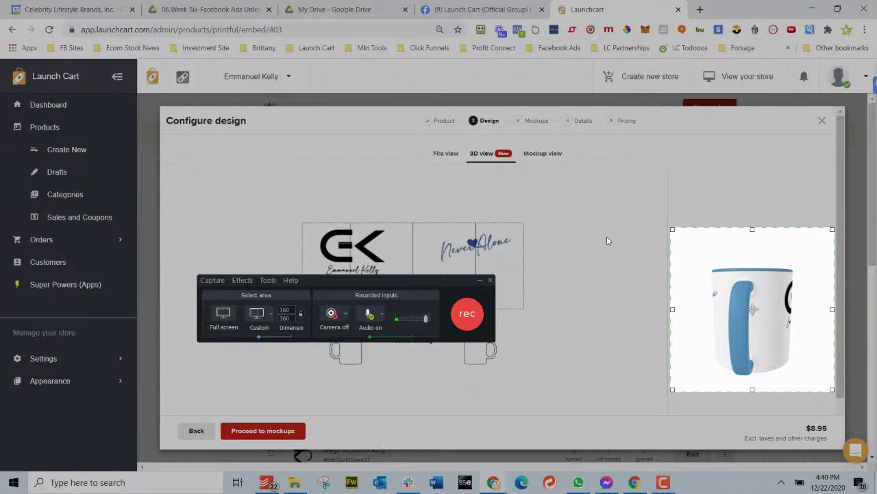
{"action": "left_click_drag", "start_coordinate": [726, 261], "coordinate": [687, 259]}
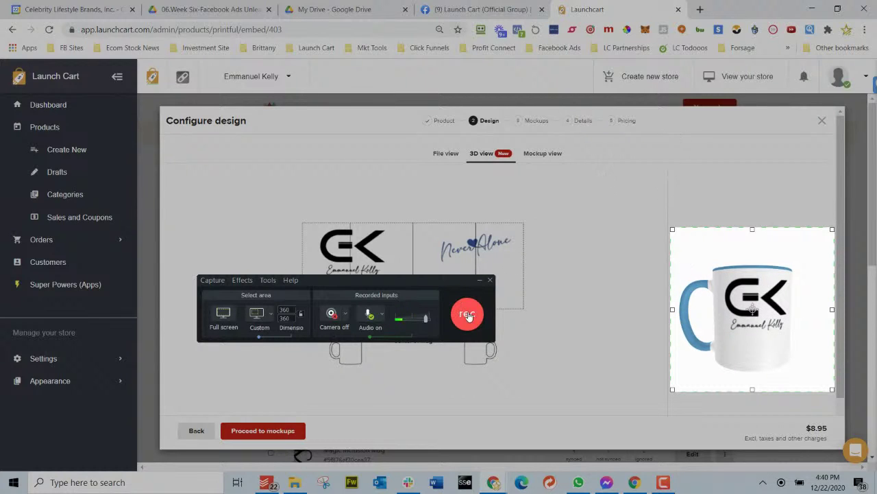
Turn off microphone and system audio recording, then start capturing the 360 × 360 area.
{"action": "left_click", "coordinate": [383, 314]}
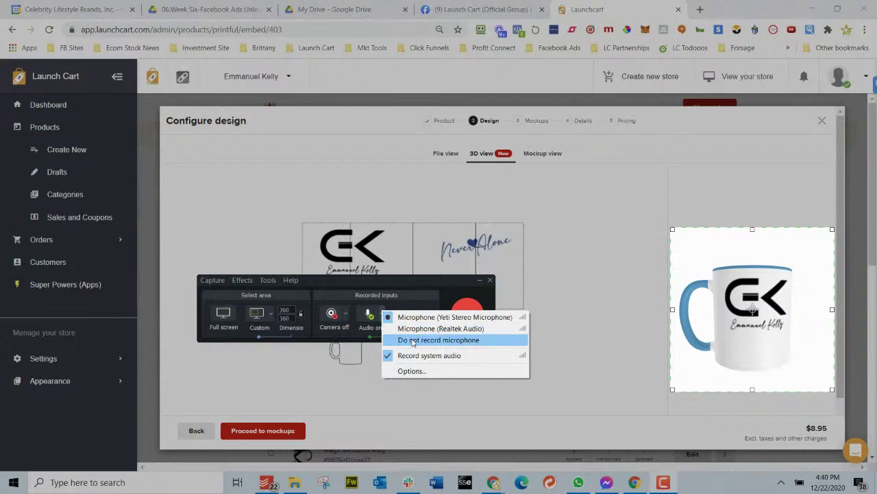
{"action": "left_click", "coordinate": [411, 339]}
{"action": "left_click", "coordinate": [382, 316]}
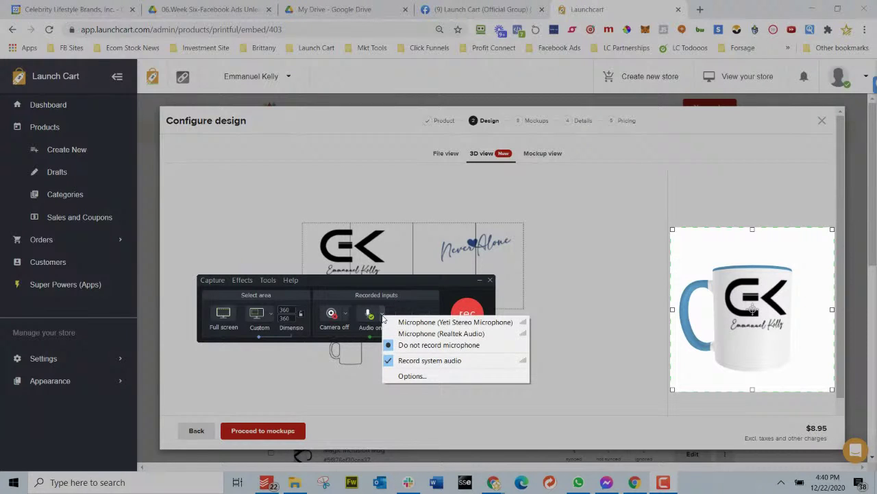
{"action": "left_click", "coordinate": [416, 364]}
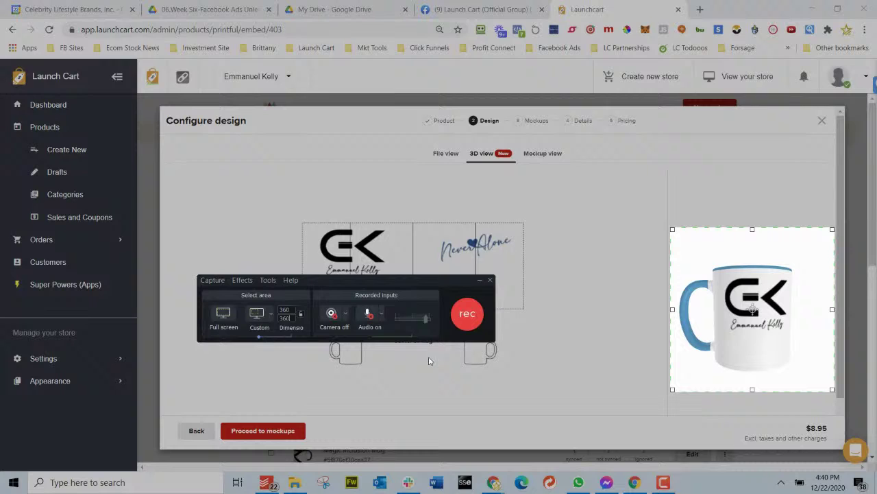
{"action": "left_click", "coordinate": [473, 314]}
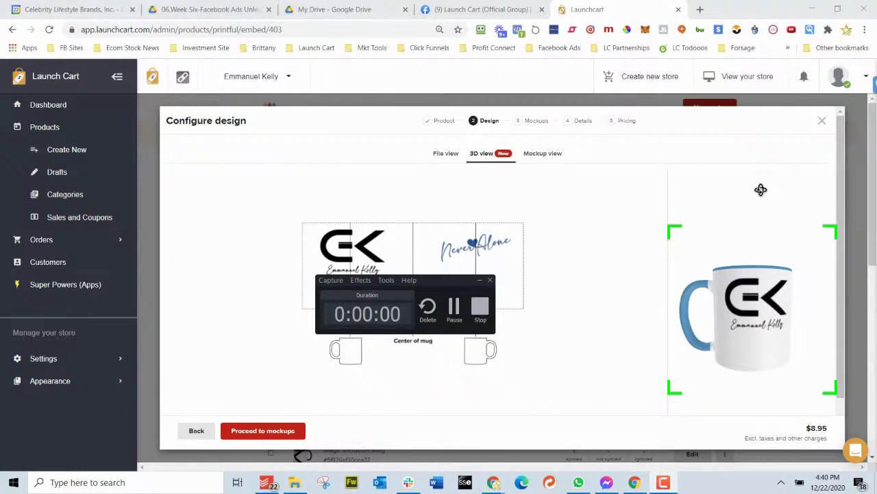
Spin the mug from its EK logo toward Never Alone while recording, then stop.
{"action": "left_click_drag", "start_coordinate": [752, 193], "coordinate": [403, 193]}
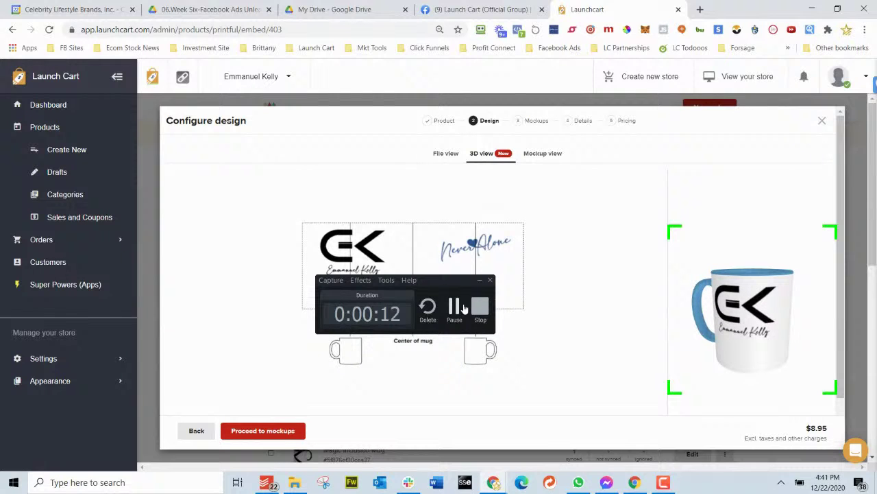
{"action": "left_click", "coordinate": [480, 307]}
{"action": "left_click", "coordinate": [485, 305]}
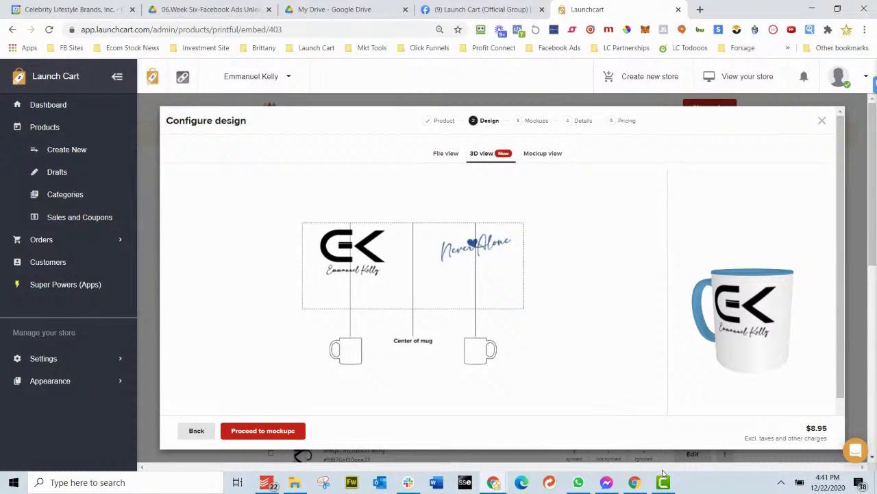
Open the editor with the 13-second mug clip, glance at Share, and play it back.
{"action": "left_click", "coordinate": [663, 477]}
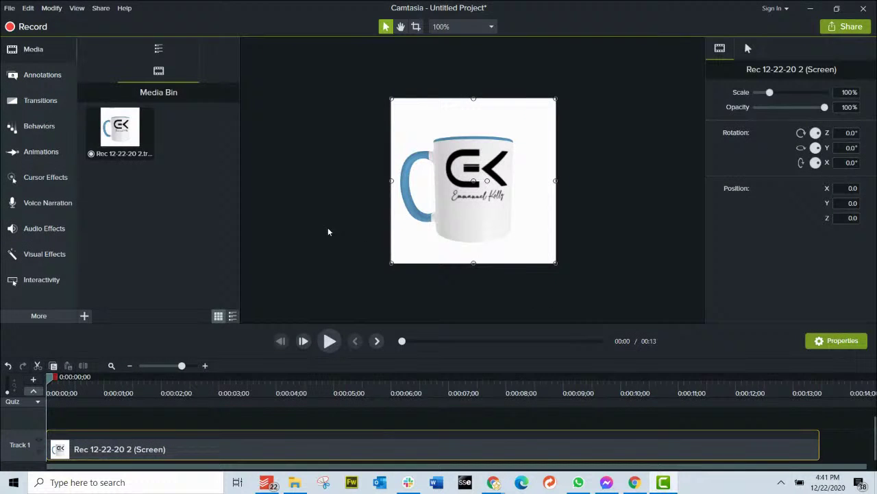
{"action": "left_click", "coordinate": [101, 8]}
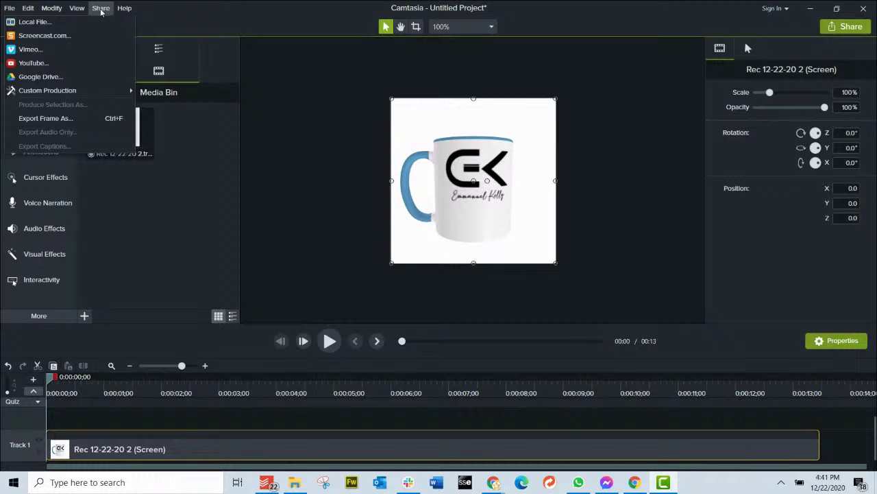
{"action": "left_click", "coordinate": [187, 189]}
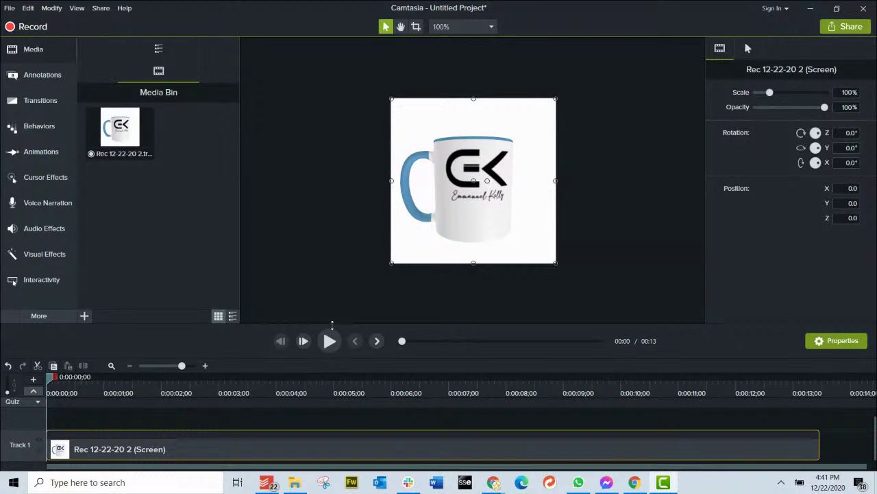
{"action": "key", "text": "space"}
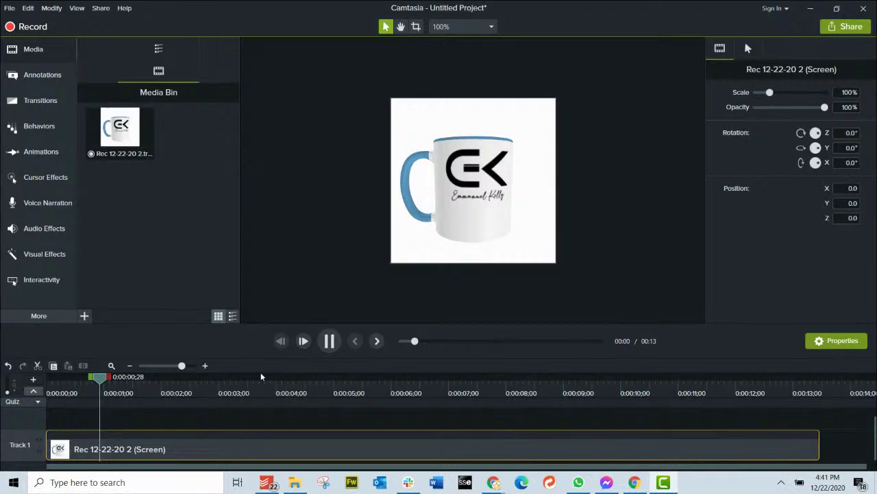
{"action": "key", "text": "space"}
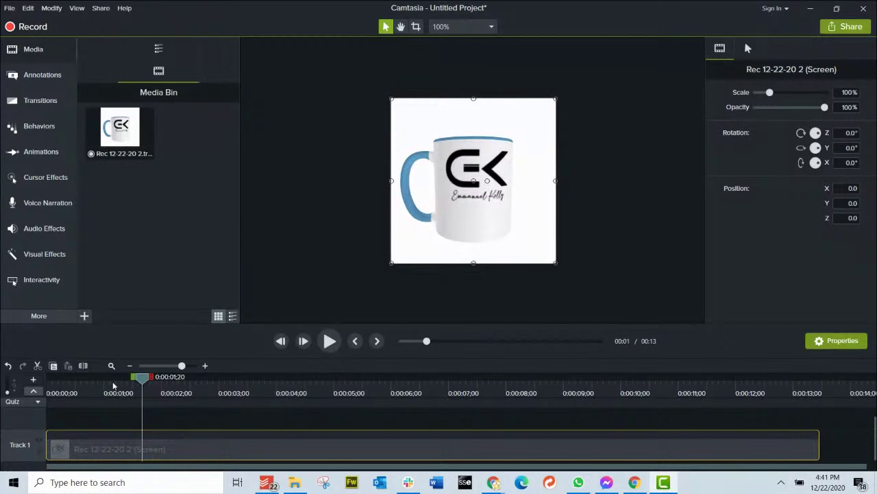
Locate the cut point near 0:01;09 by replaying briefly from 0:01;02.
{"action": "left_click", "coordinate": [105, 388]}
{"action": "right_click", "coordinate": [107, 379]}
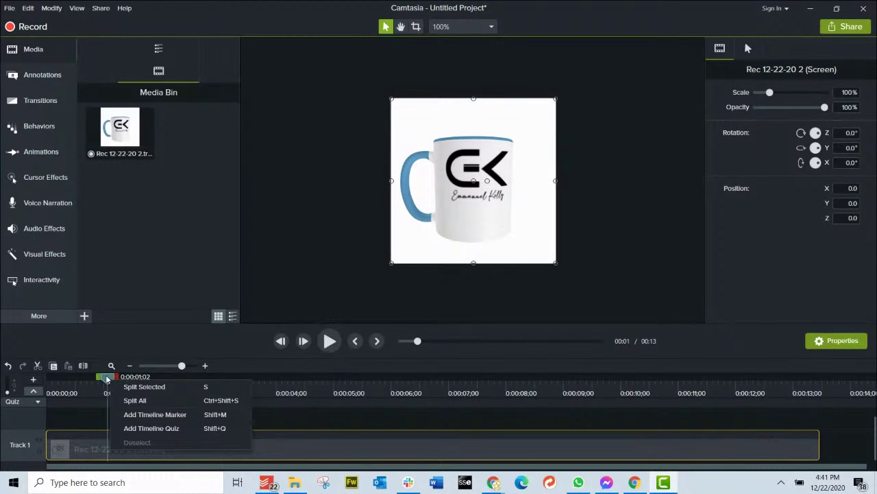
{"action": "left_click", "coordinate": [329, 343]}
{"action": "left_click", "coordinate": [329, 343]}
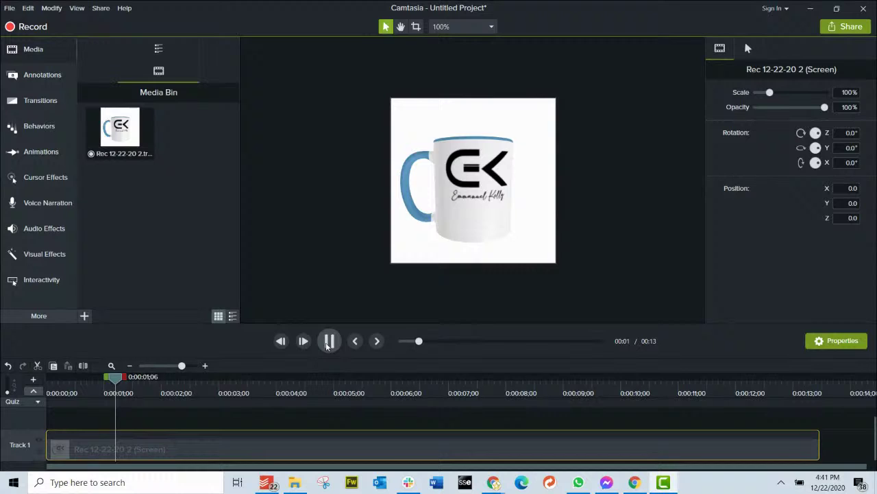
{"action": "key", "text": "space"}
{"action": "left_click_drag", "start_coordinate": [160, 381], "coordinate": [126, 391]}
Split the clip at 0:01;09, delete the opening piece, and move the rest to 0:00.
{"action": "right_click", "coordinate": [118, 379]}
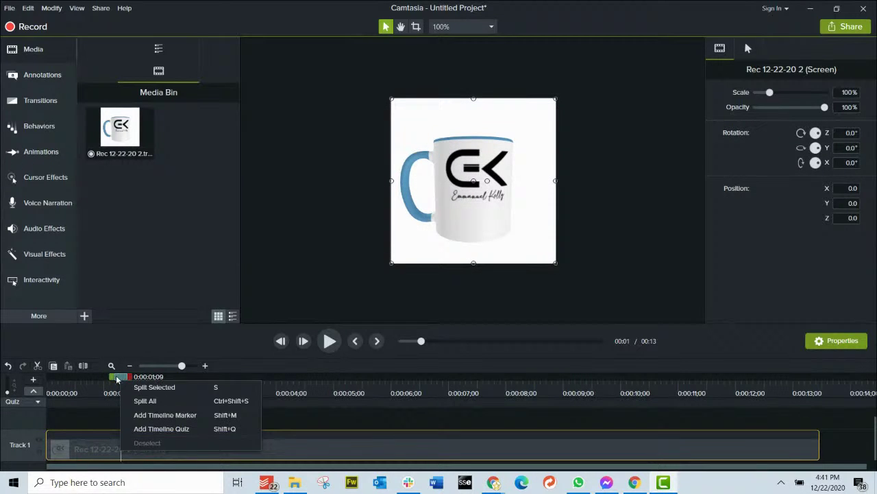
{"action": "left_click", "coordinate": [147, 387]}
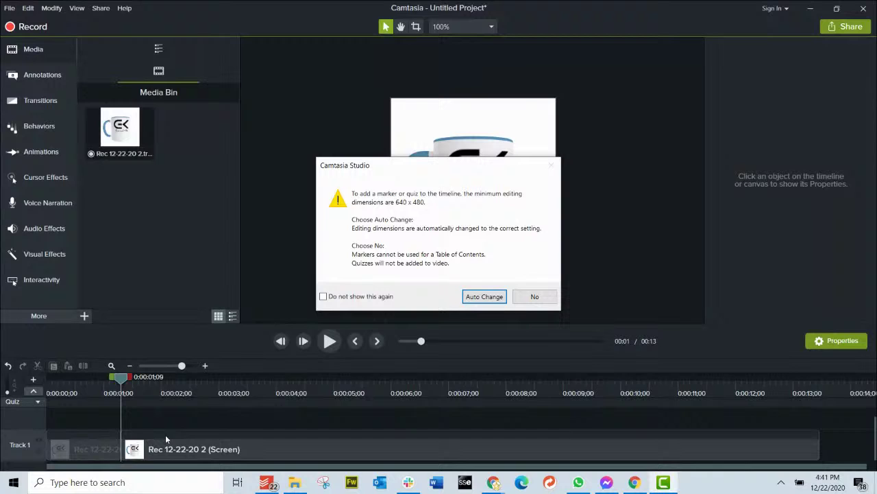
{"action": "left_click", "coordinate": [533, 296]}
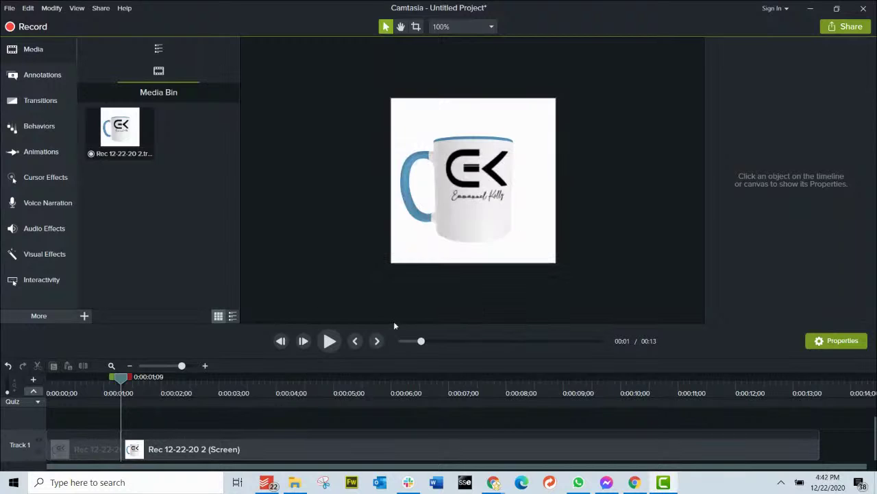
{"action": "left_click", "coordinate": [89, 449]}
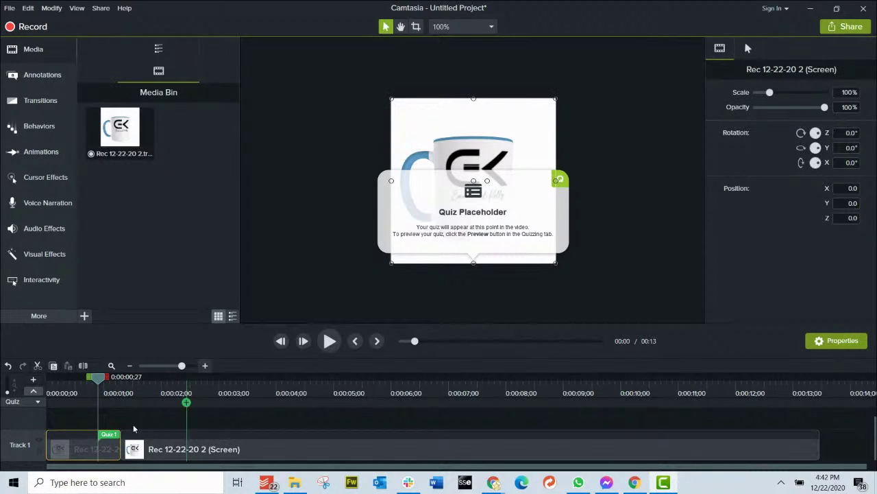
{"action": "key", "text": "Delete"}
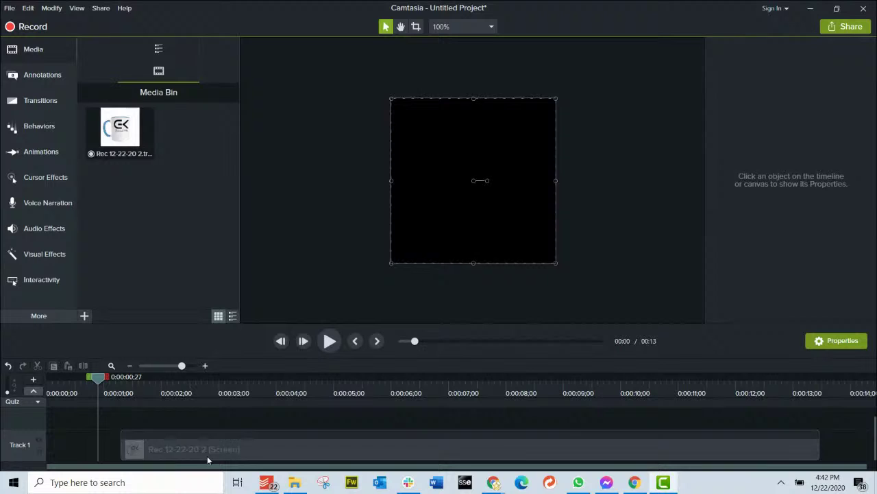
{"action": "left_click_drag", "start_coordinate": [207, 457], "coordinate": [78, 458]}
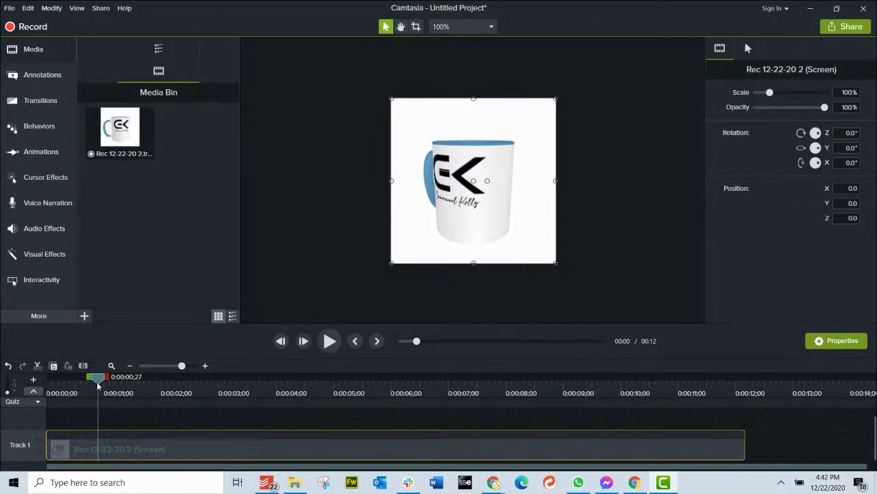
{"action": "left_click_drag", "start_coordinate": [97, 386], "coordinate": [22, 388]}
Trim the mug clip by splitting at 0:00:09;27 and deleting the leftover end piece.
{"action": "left_click", "coordinate": [329, 342]}
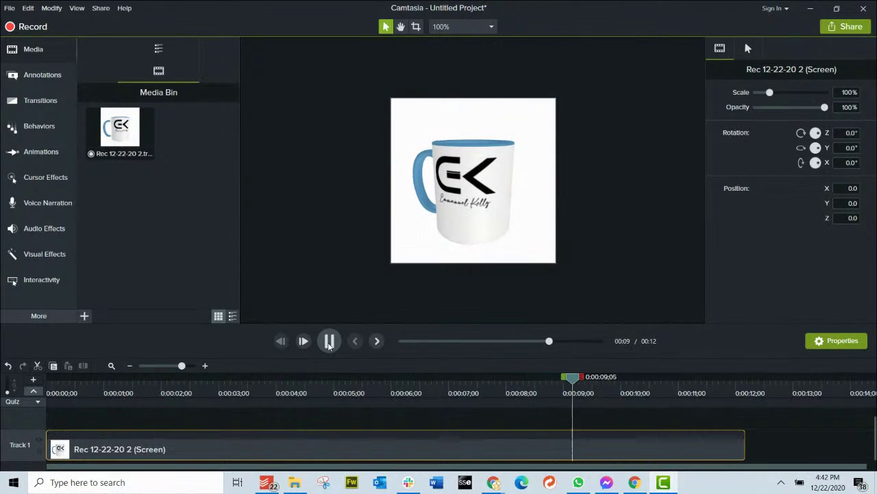
{"action": "left_click", "coordinate": [329, 342]}
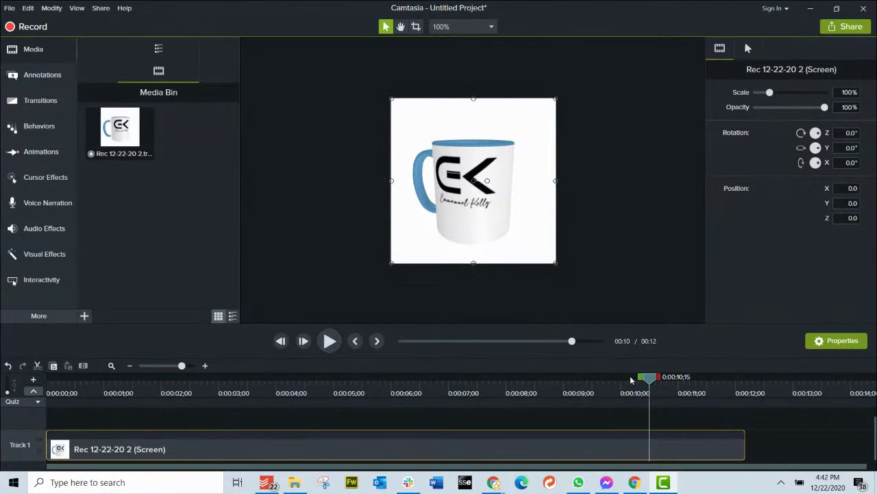
{"action": "left_click_drag", "start_coordinate": [654, 385], "coordinate": [617, 384]}
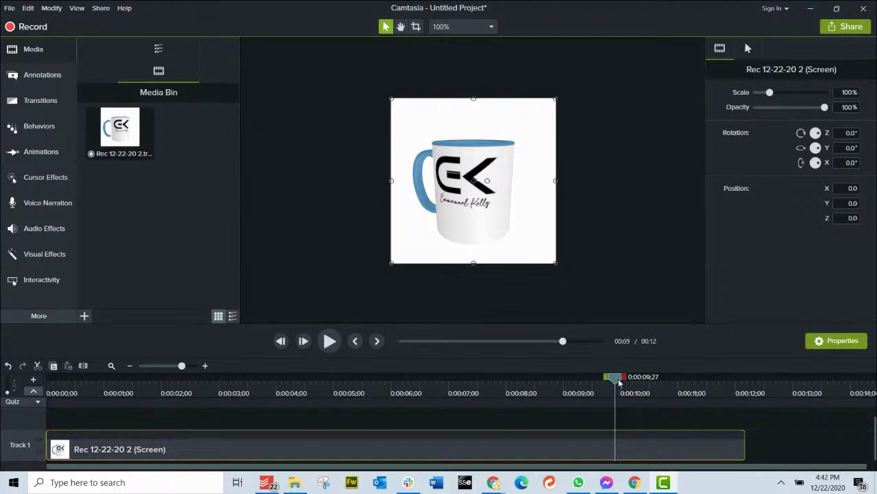
{"action": "right_click", "coordinate": [619, 383]}
{"action": "left_click", "coordinate": [536, 400]}
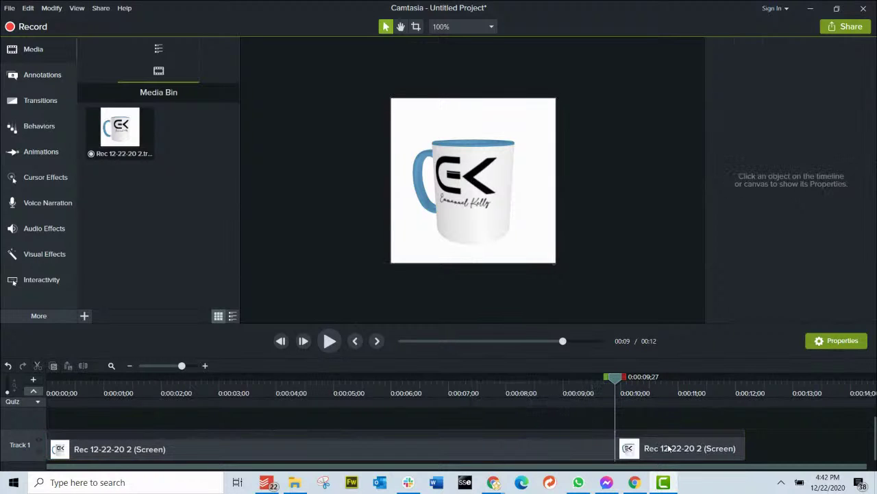
{"action": "left_click", "coordinate": [683, 447]}
{"action": "key", "text": "Delete"}
Copy the 9-second clip and paste a second copy right after the first.
{"action": "left_click", "coordinate": [414, 453]}
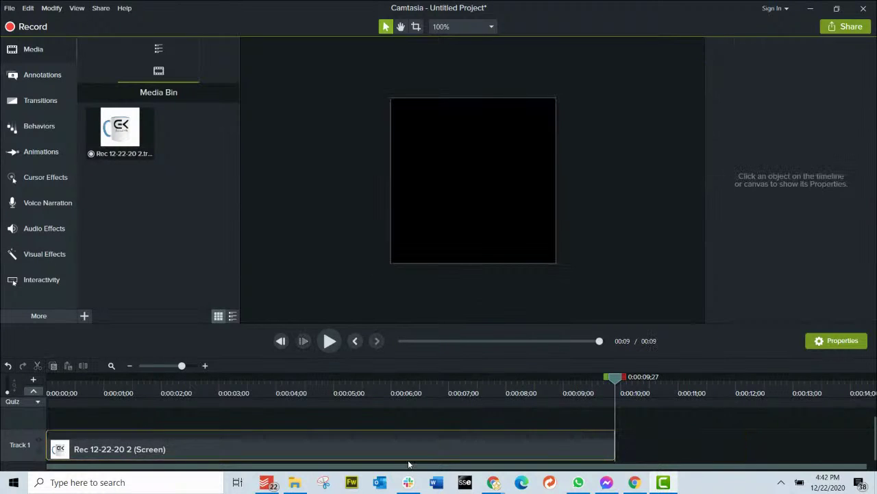
{"action": "right_click", "coordinate": [424, 452]}
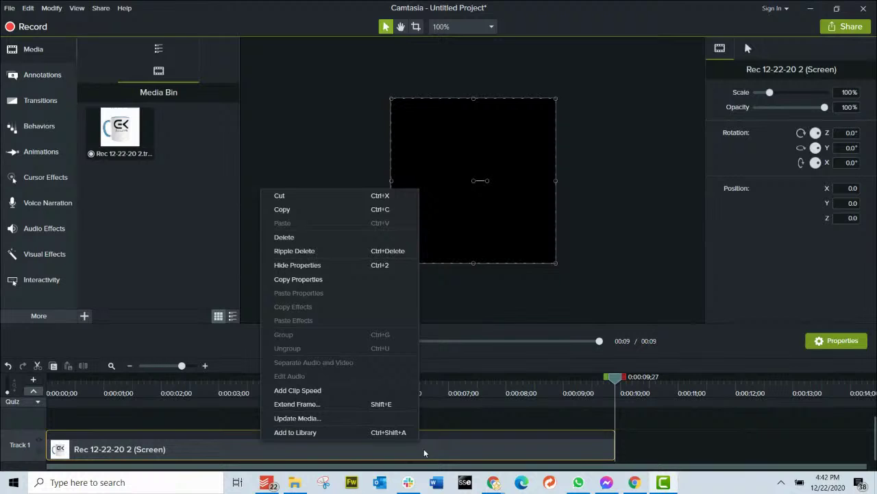
{"action": "left_click", "coordinate": [337, 218]}
{"action": "left_click", "coordinate": [698, 446]}
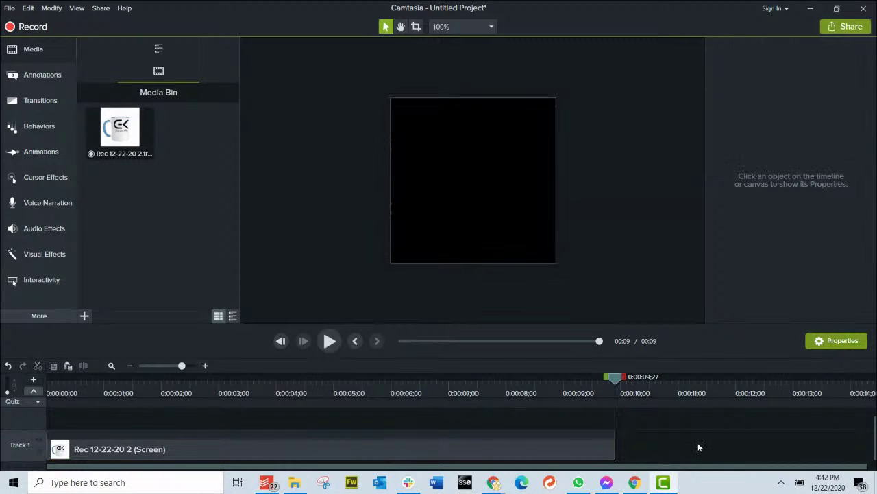
{"action": "key", "text": "ctrl+v"}
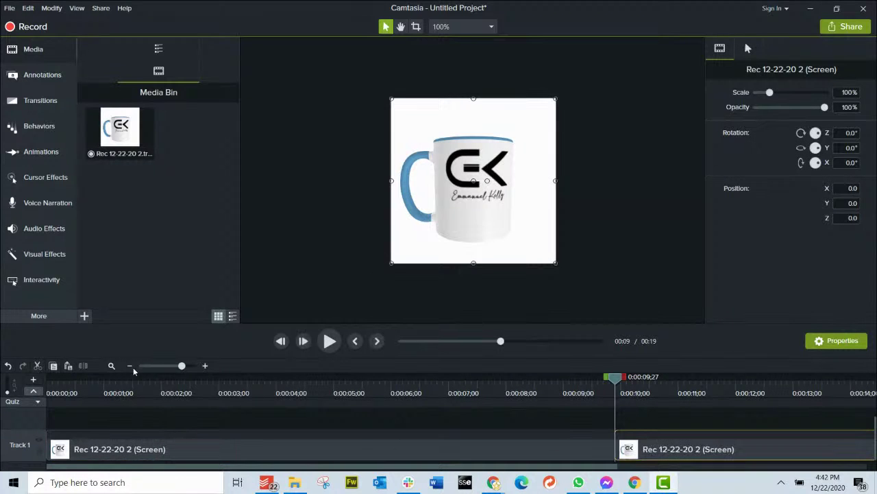
{"action": "left_click", "coordinate": [130, 366]}
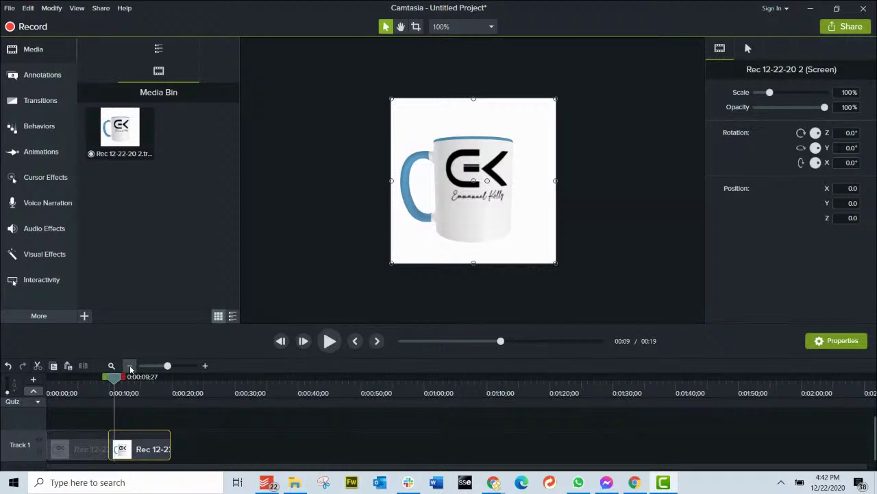
Paste a third copy onto Track 1 after the second and play the 29-second loop.
{"action": "left_click", "coordinate": [223, 455]}
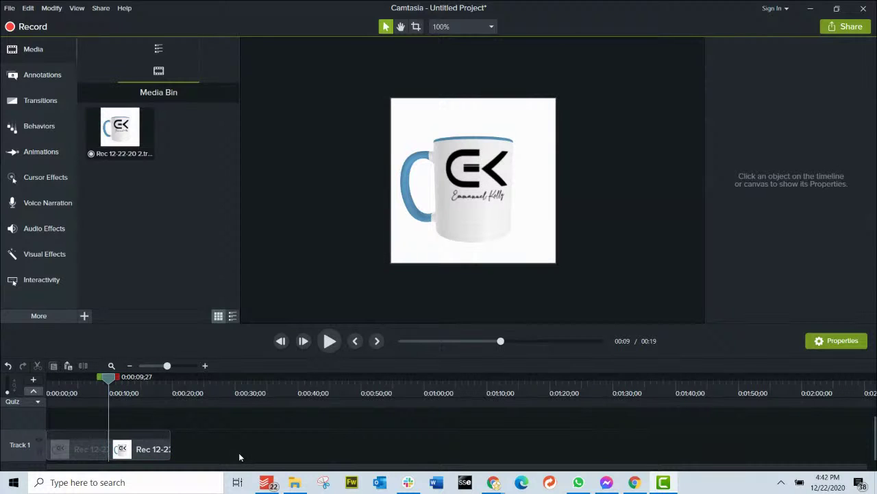
{"action": "key", "text": "ctrl+v"}
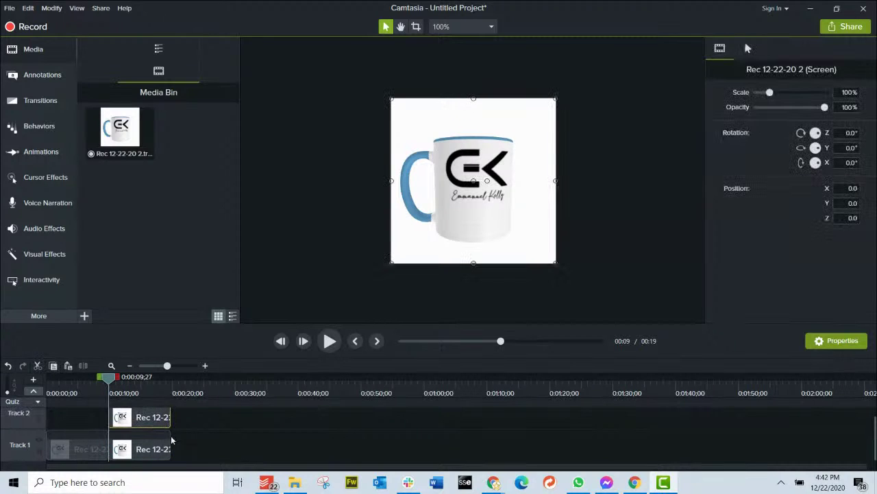
{"action": "left_click_drag", "start_coordinate": [144, 418], "coordinate": [205, 449]}
{"action": "left_click", "coordinate": [320, 455]}
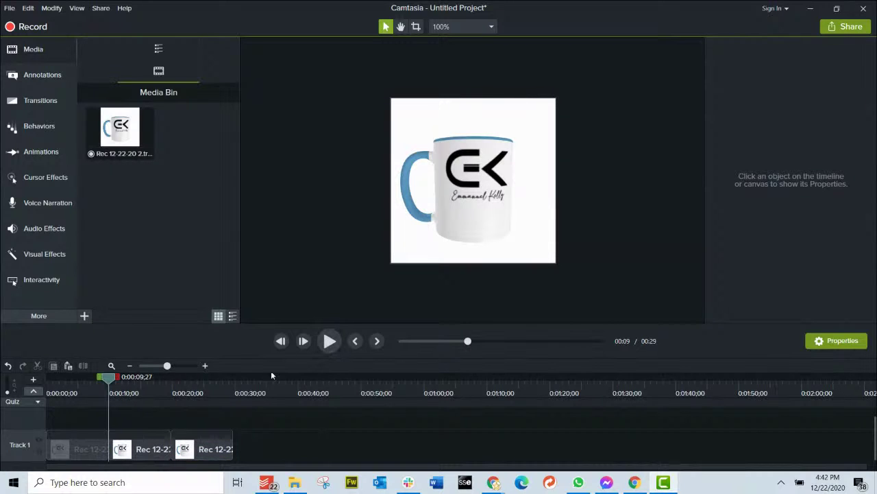
{"action": "left_click", "coordinate": [330, 343]}
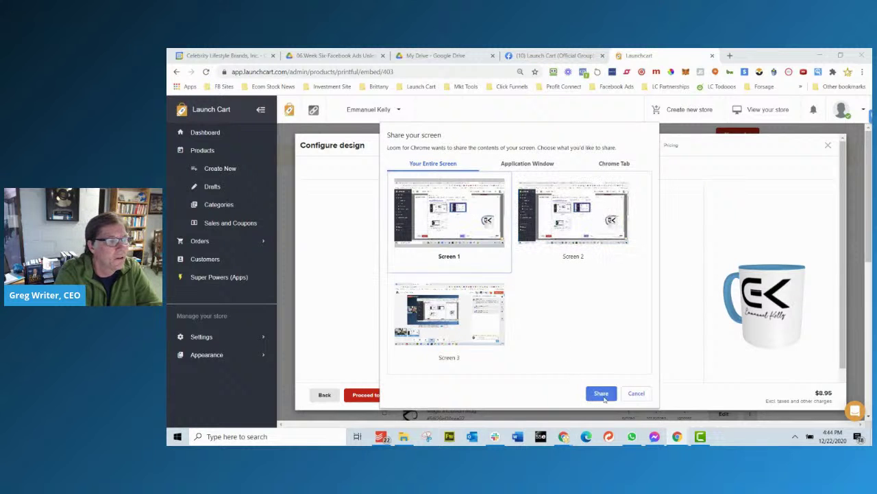
Start a Loom recording of the entire screen, hide the sharing notice, and spin the 3D mug.
{"action": "left_click", "coordinate": [601, 395]}
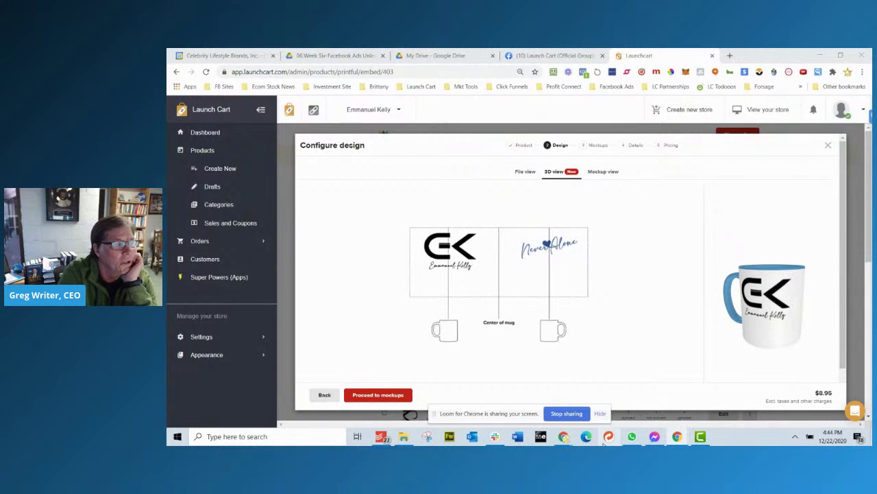
{"action": "left_click", "coordinate": [601, 414]}
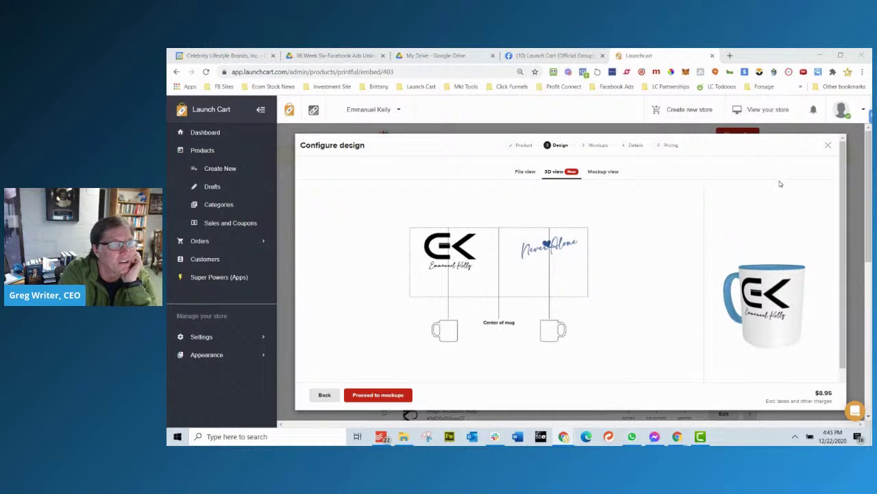
{"action": "left_click_drag", "start_coordinate": [785, 209], "coordinate": [377, 204]}
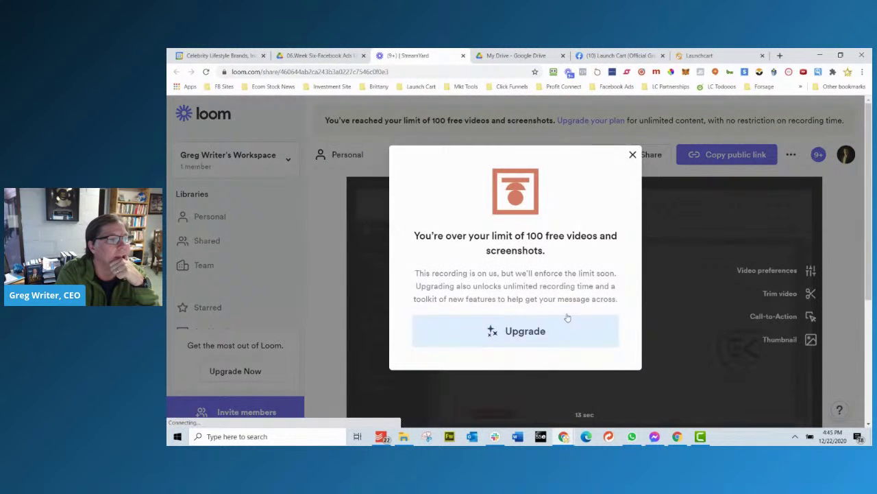
Dismiss the upgrade notice, play the 13-second mug recording to 0:03, and scroll through its details.
{"action": "left_click", "coordinate": [632, 154]}
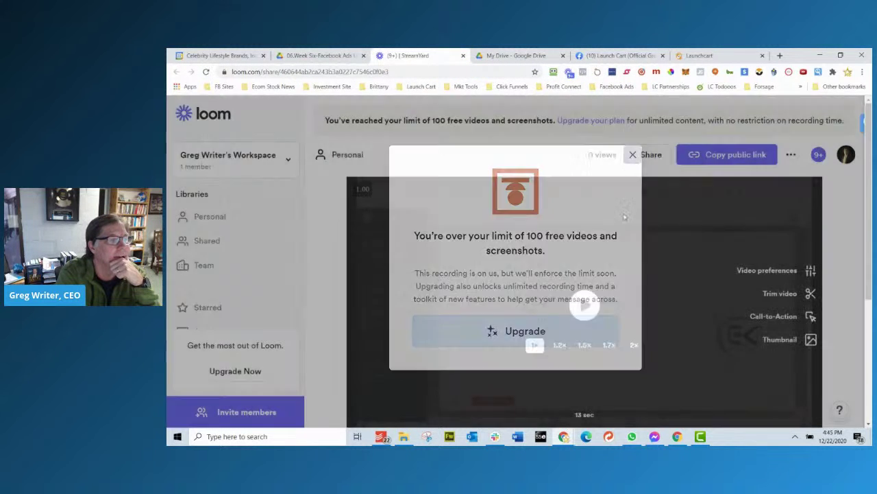
{"action": "left_click", "coordinate": [584, 304]}
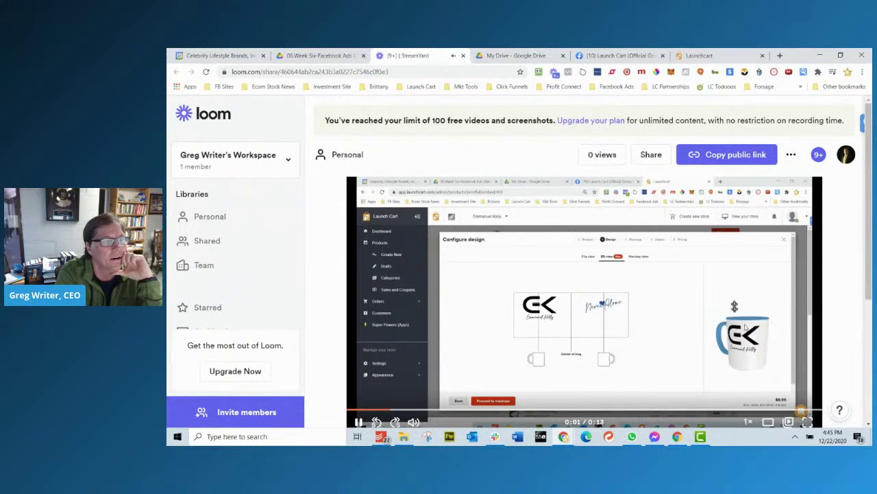
{"action": "key", "text": "space"}
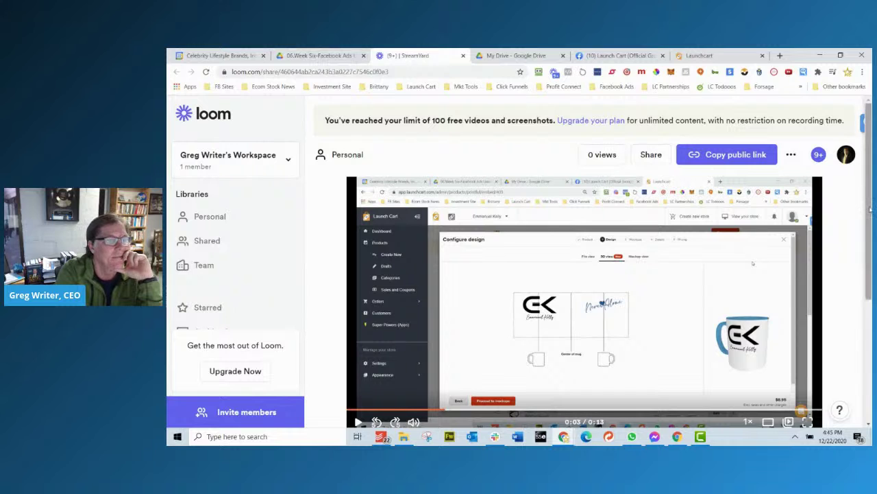
{"action": "scroll", "coordinate": [753, 263], "scroll_direction": "down", "scroll_amount": 2}
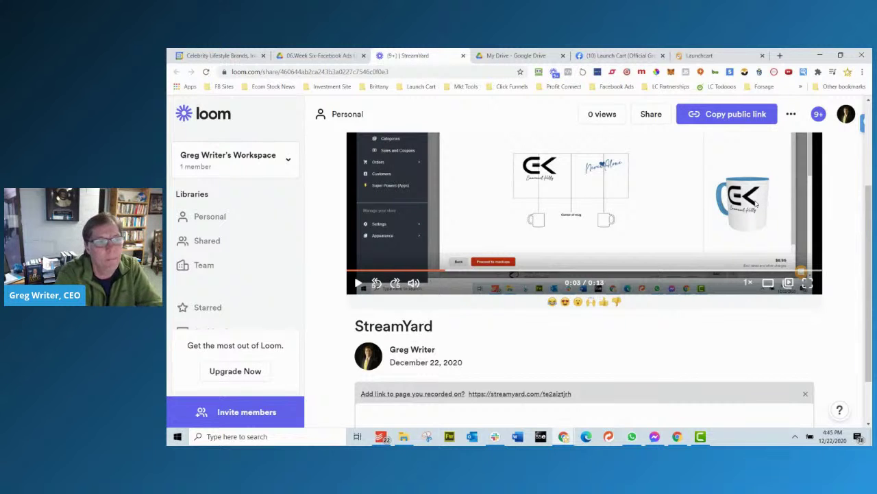
{"action": "scroll", "coordinate": [756, 222], "scroll_direction": "up", "scroll_amount": 2}
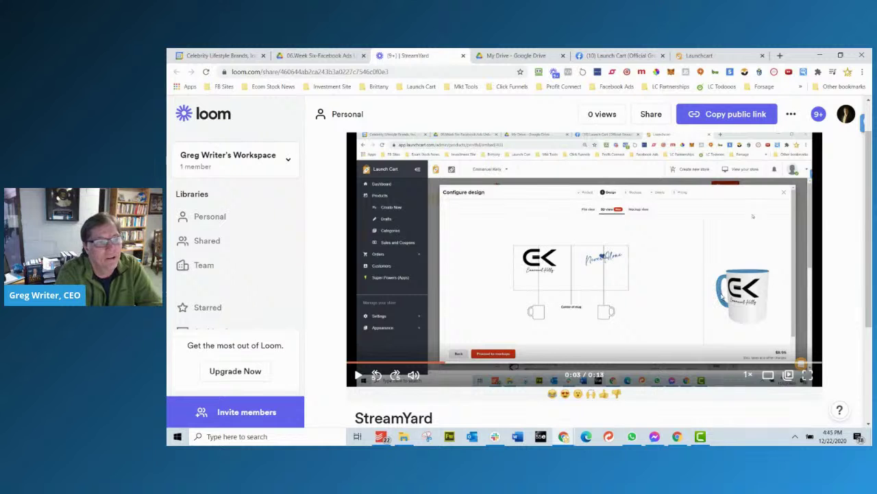
{"action": "scroll", "coordinate": [721, 296], "scroll_direction": "down", "scroll_amount": 2}
{"action": "scroll", "coordinate": [722, 296], "scroll_direction": "up", "scroll_amount": 3}
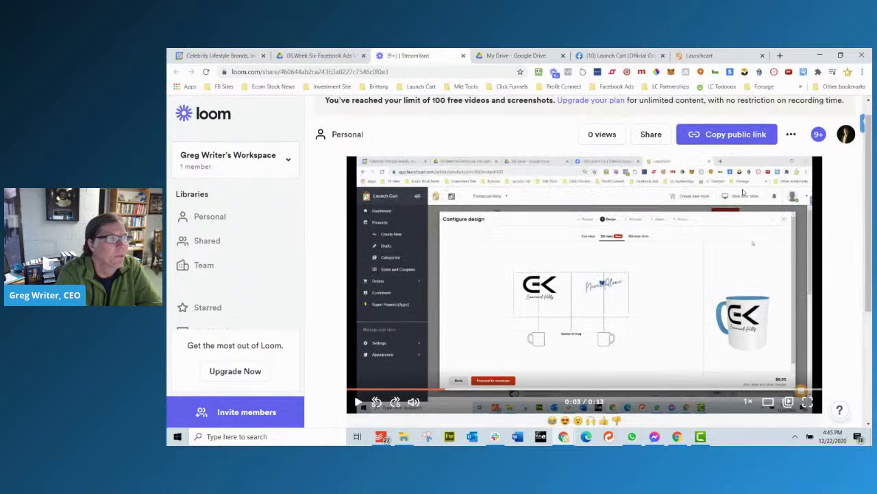